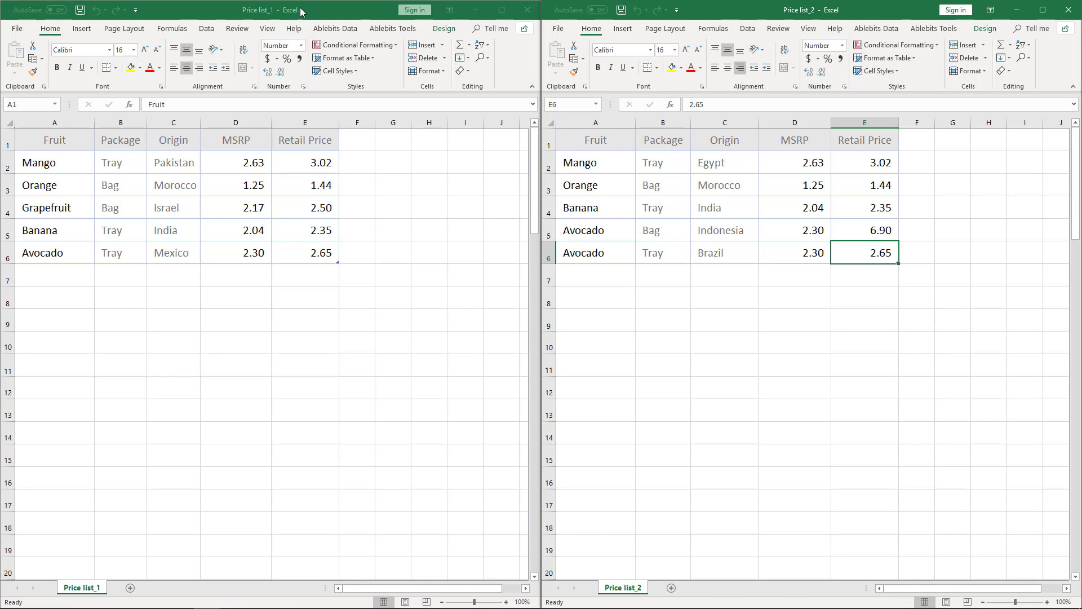
Step: Examine the Fruit, Package, Origin, MSRP and Retail Price columns in Price list_1, and the Fruit, Package and Origin columns in Price list_2
left_click(300, 7)
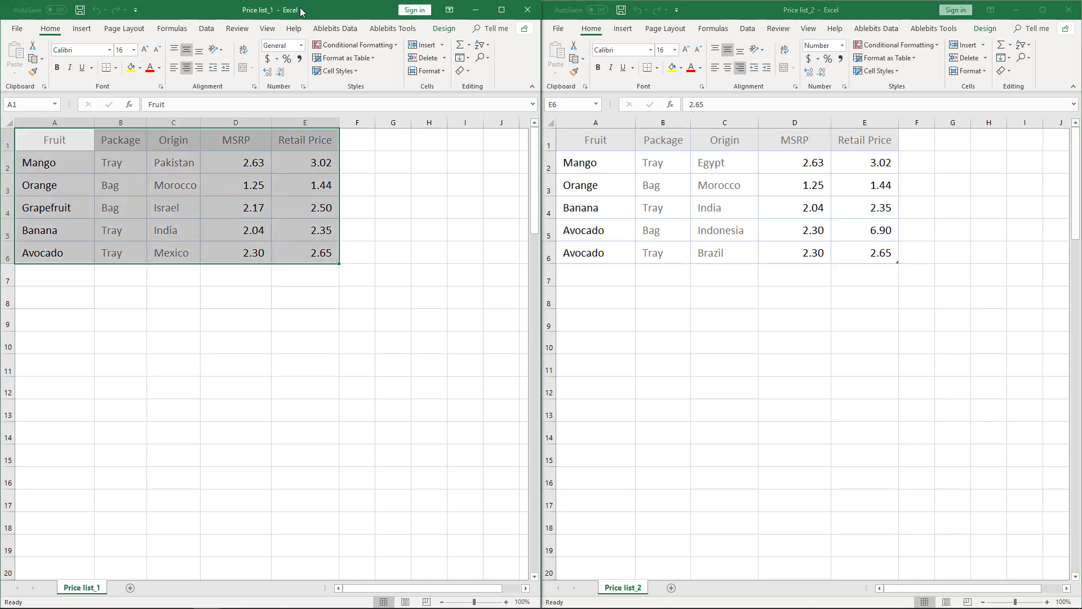
left_click(751, 13)
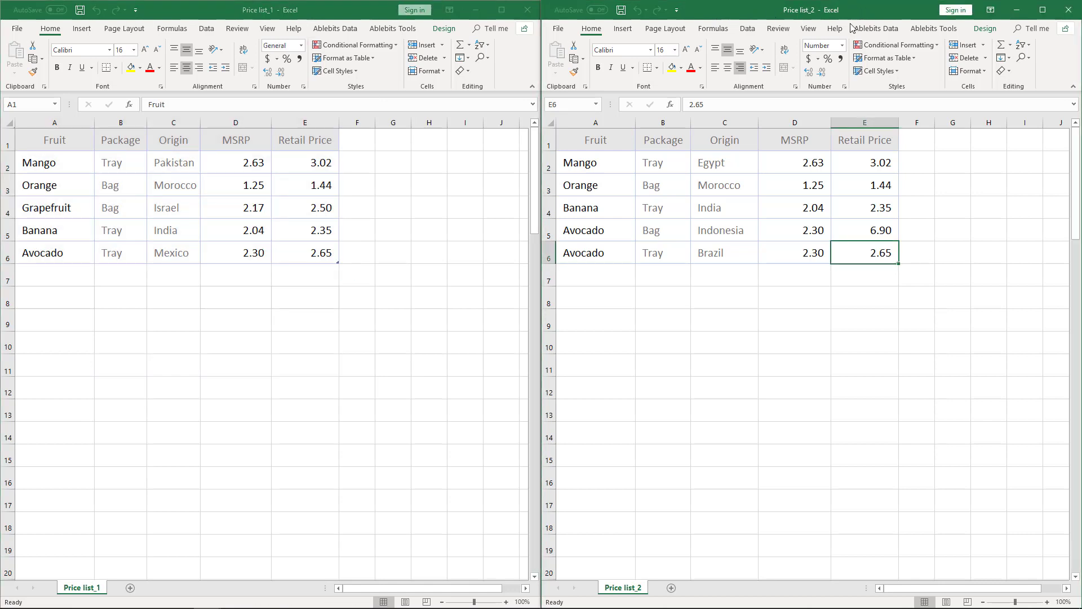
left_click(58, 140)
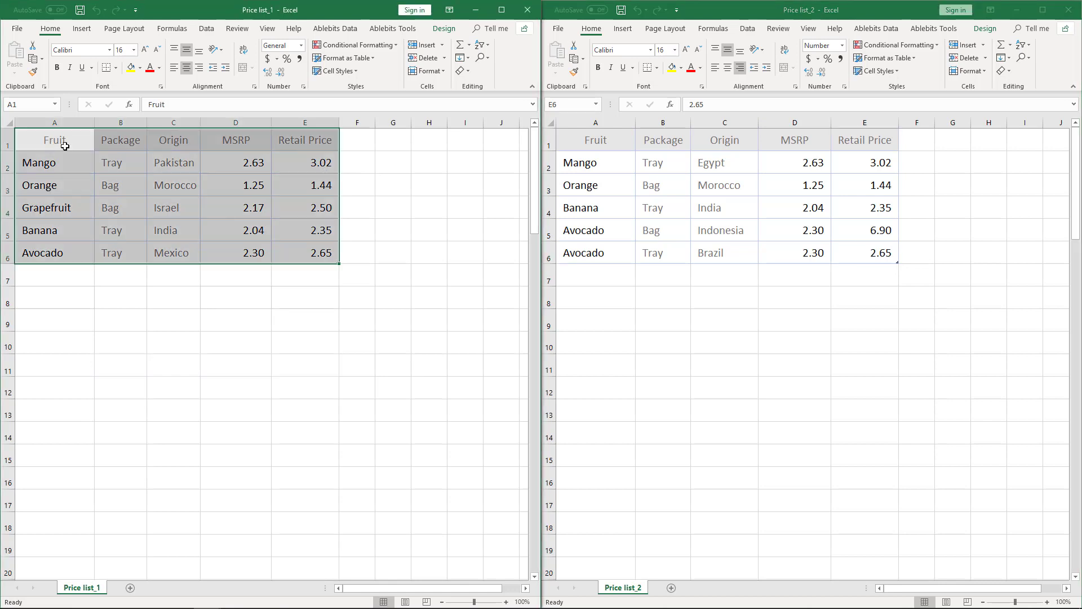
left_click_drag(58, 140, 53, 255)
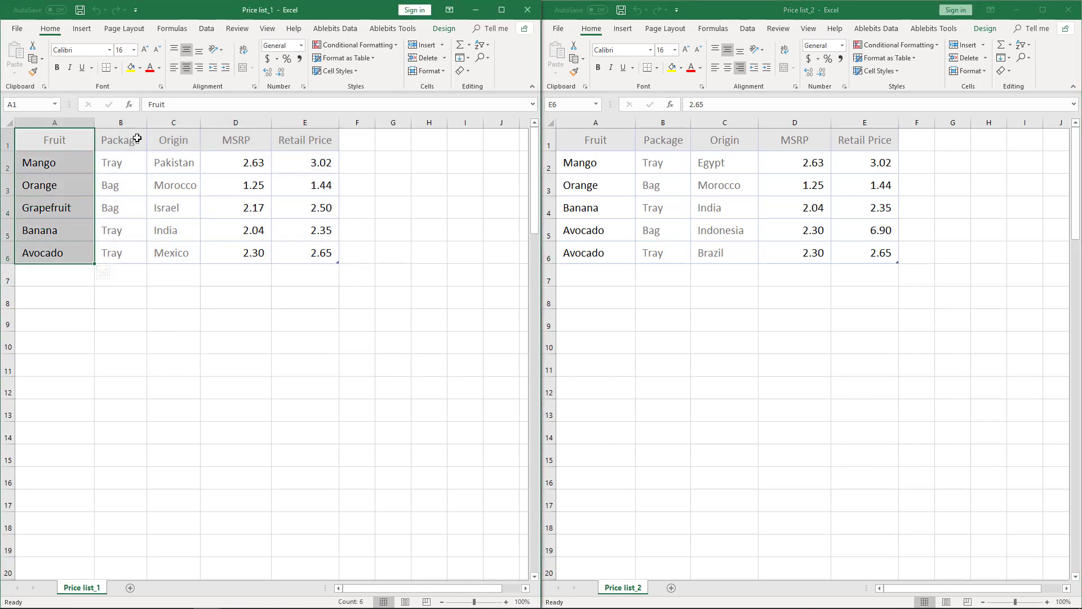
left_click_drag(137, 138, 137, 251)
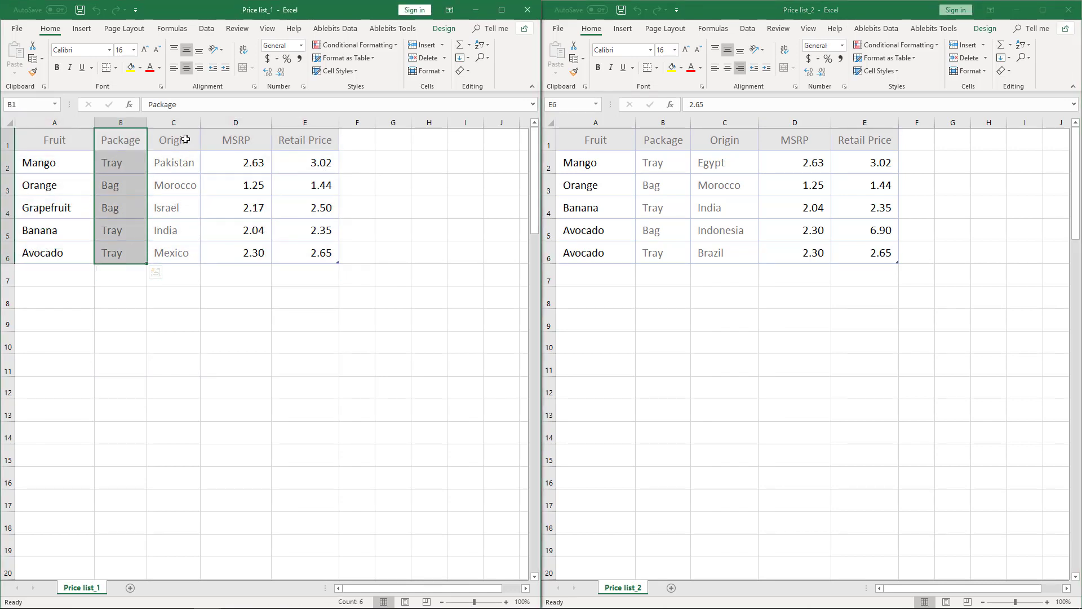
left_click_drag(186, 138, 177, 247)
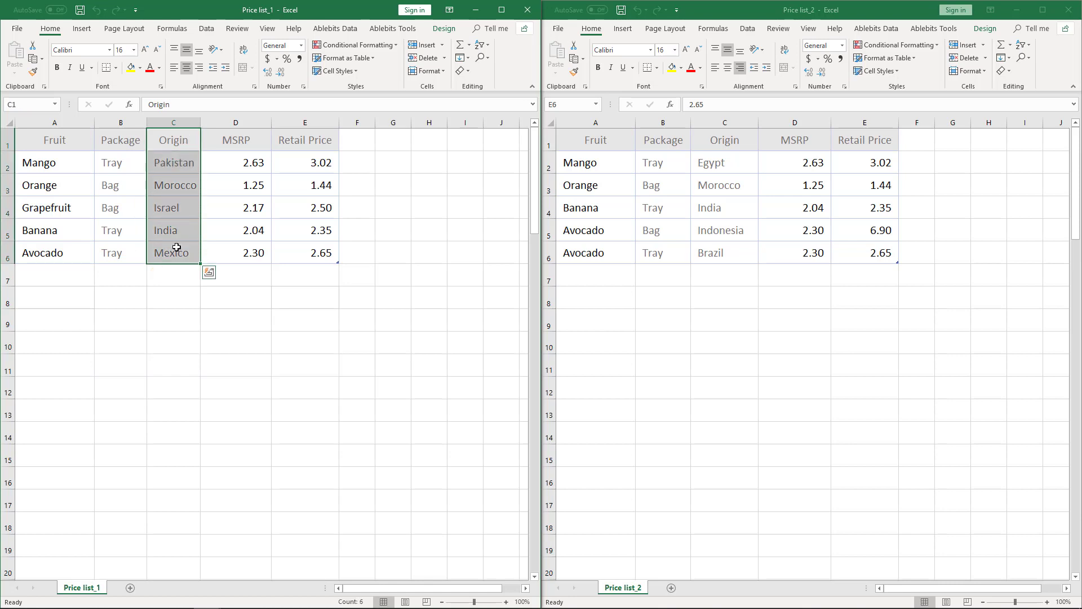
left_click(246, 138)
left_click_drag(287, 168, 311, 252)
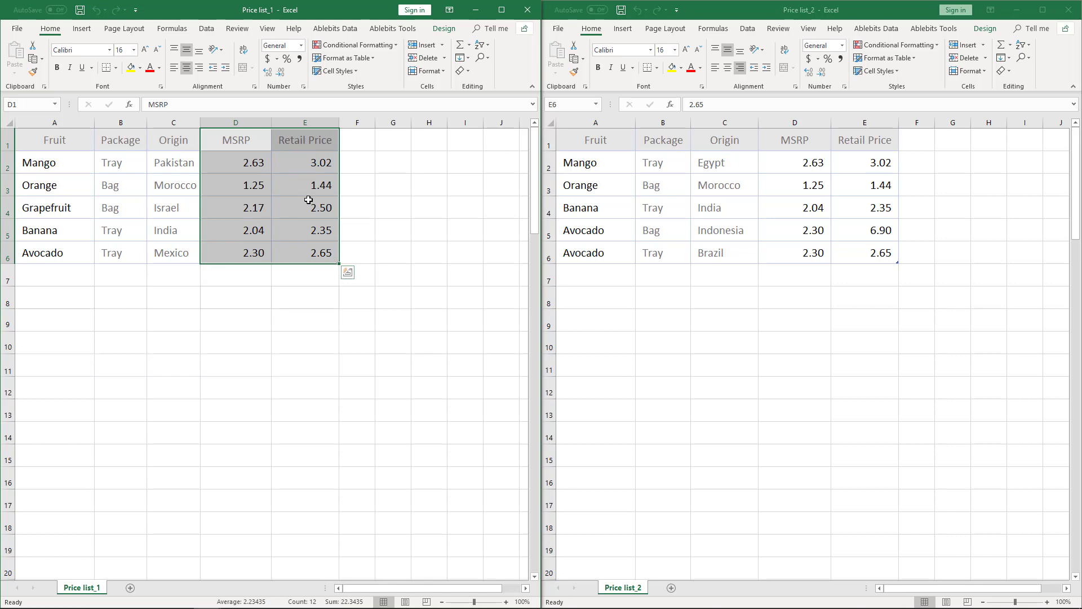
left_click(307, 232)
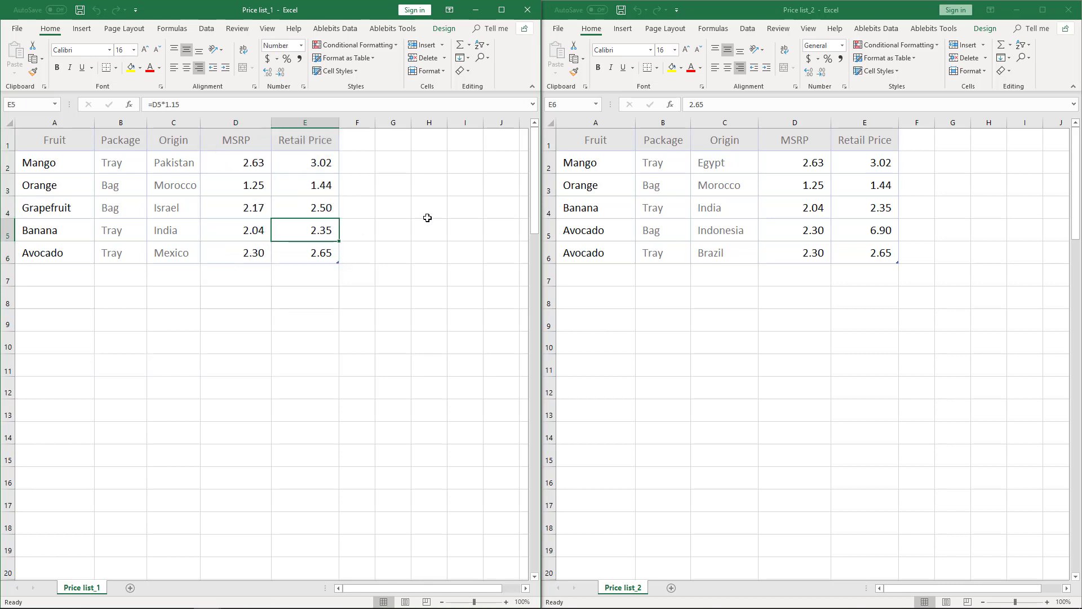
left_click(610, 134)
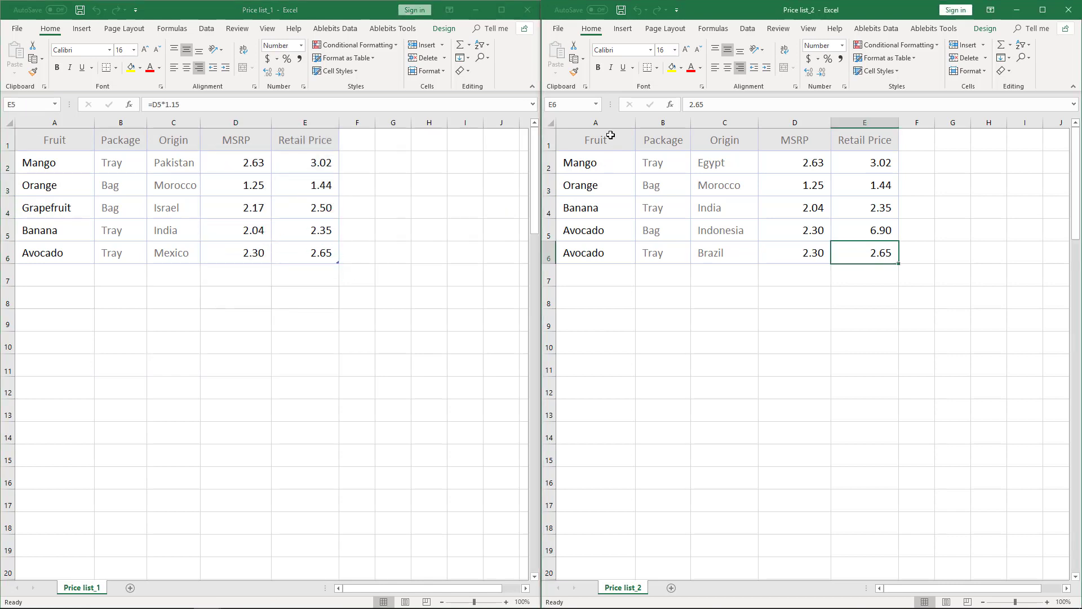
left_click_drag(620, 135, 624, 247)
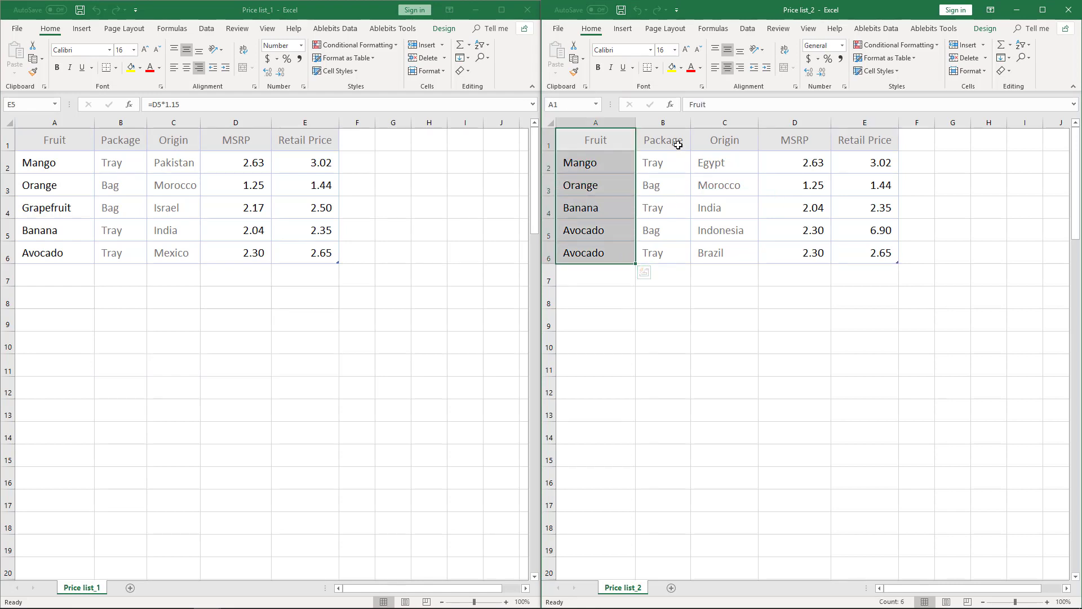
left_click_drag(676, 141, 680, 252)
left_click_drag(719, 139, 720, 190)
left_click(720, 191)
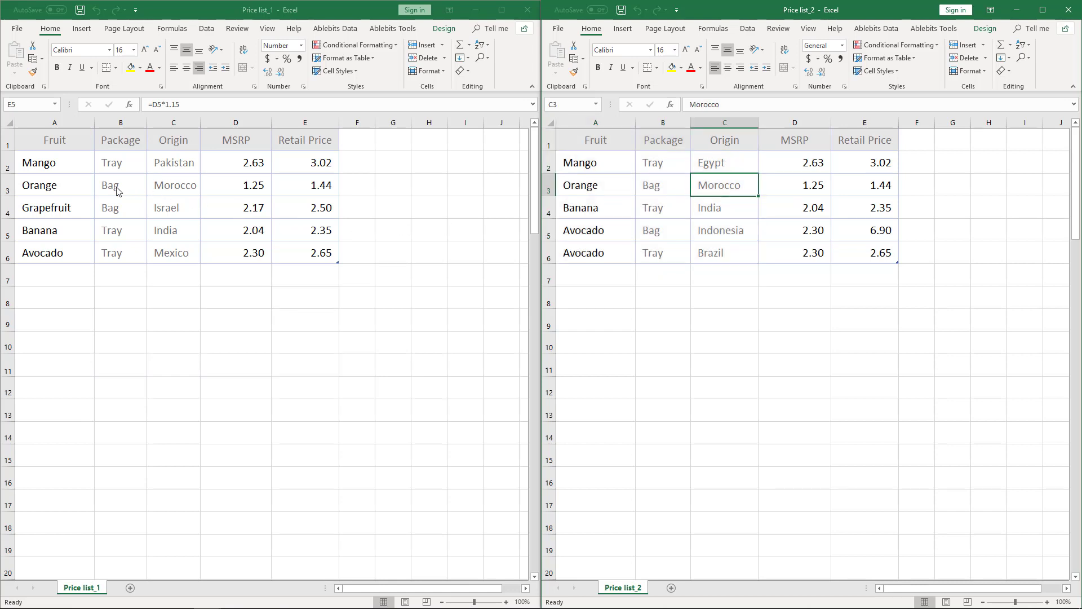
Step: Examine the Fruit column in both price lists, comparing the Avocado entries of Price list_1 and Price list_2
left_click(59, 223)
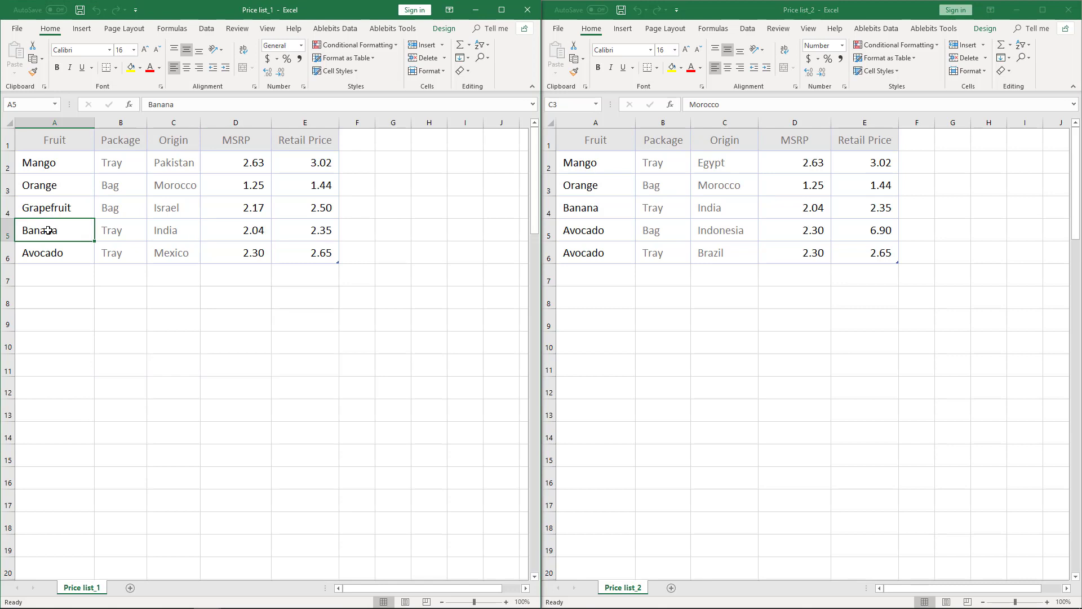
left_click(56, 255)
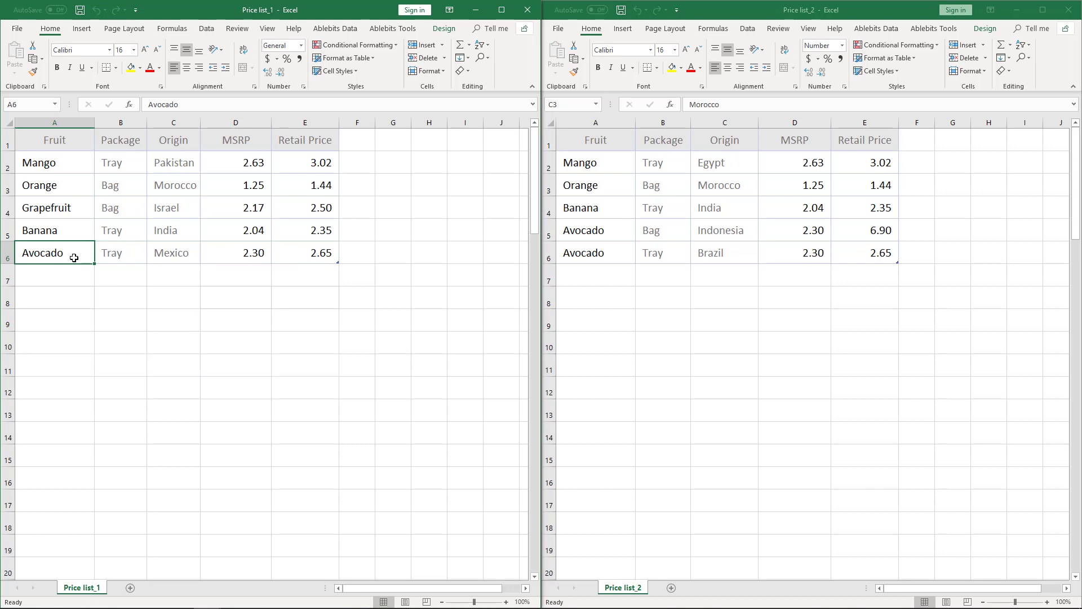
left_click(84, 123)
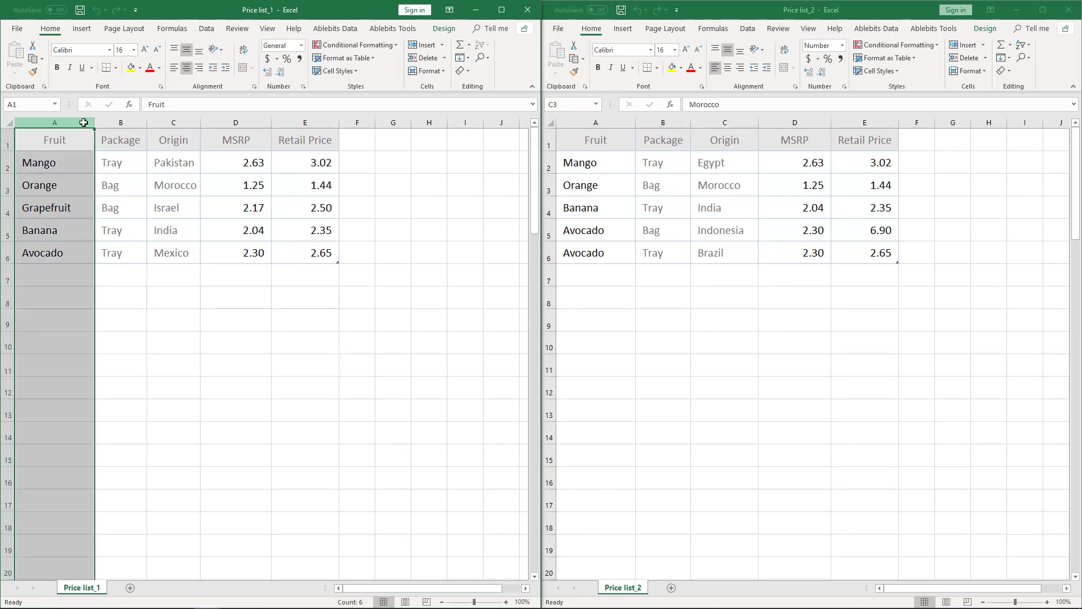
left_click(66, 257)
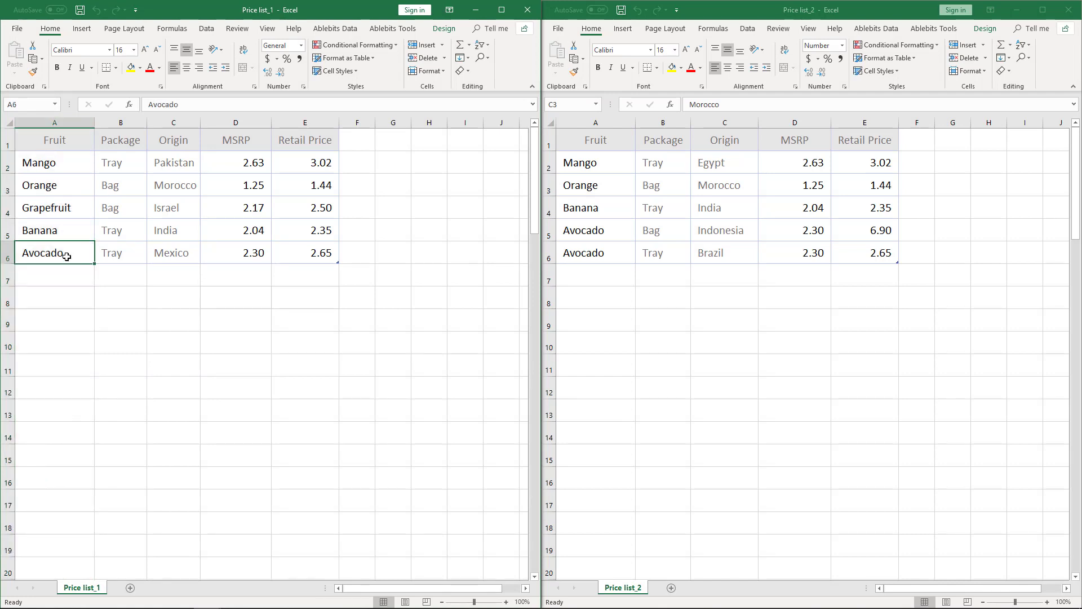
left_click(602, 122)
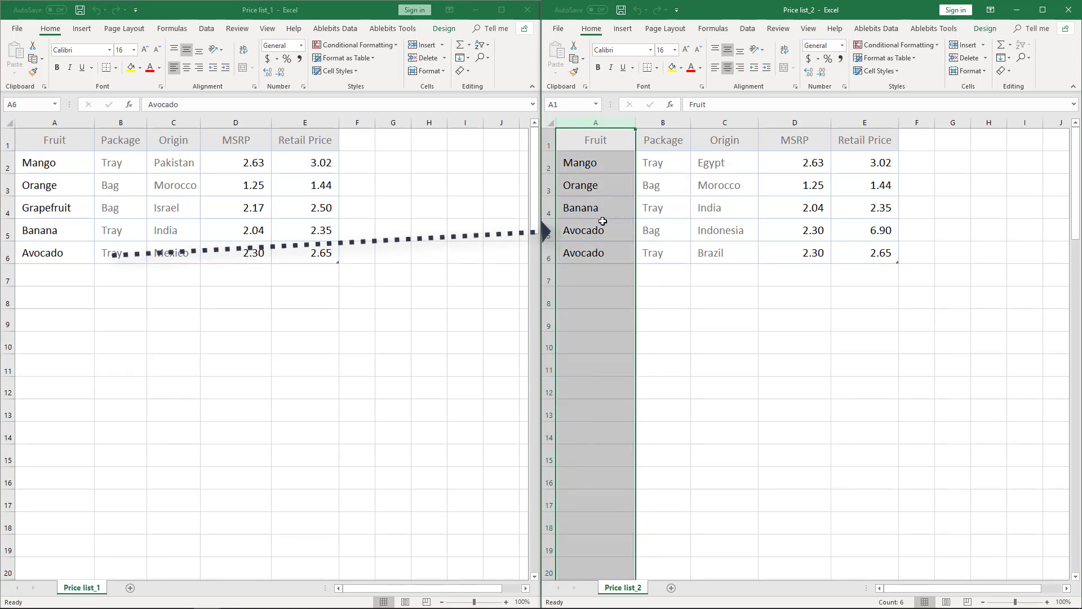
left_click(624, 232)
left_click(623, 251)
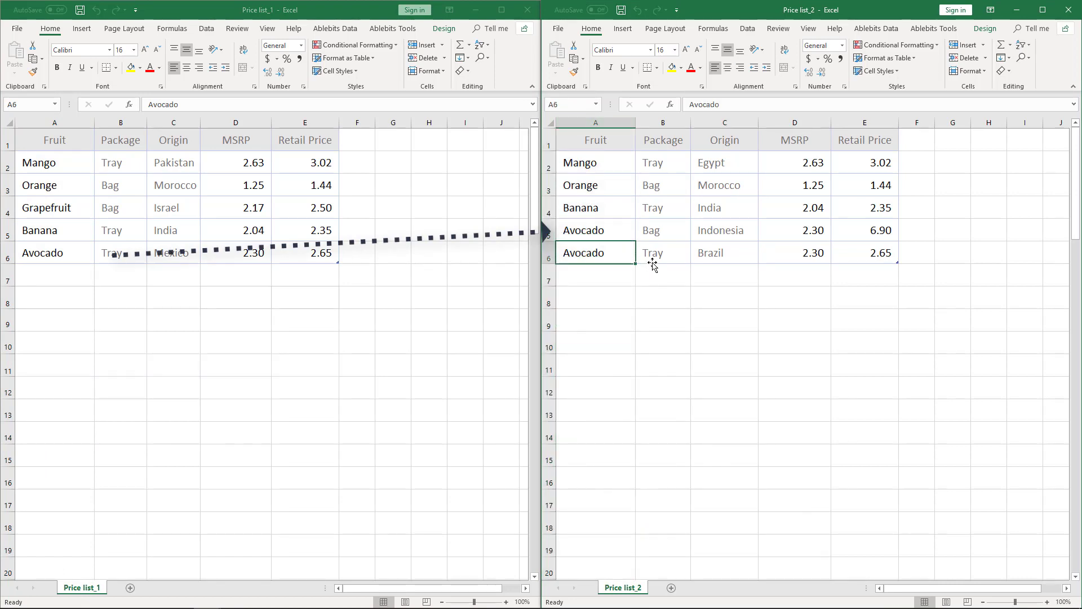
left_click_drag(611, 228, 615, 251)
left_click(614, 252)
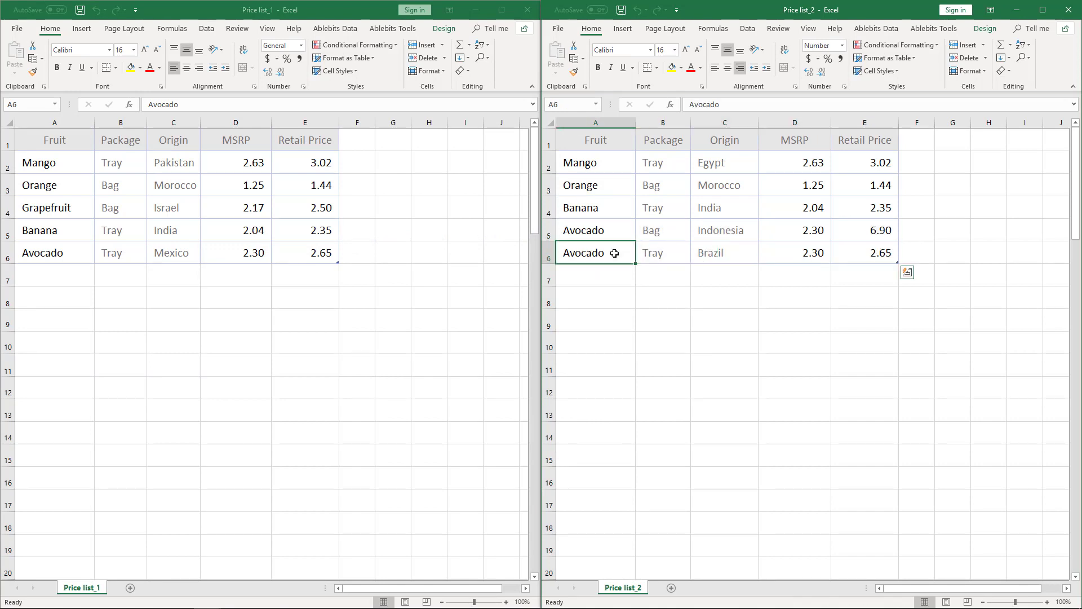
left_click(604, 232)
left_click(49, 252)
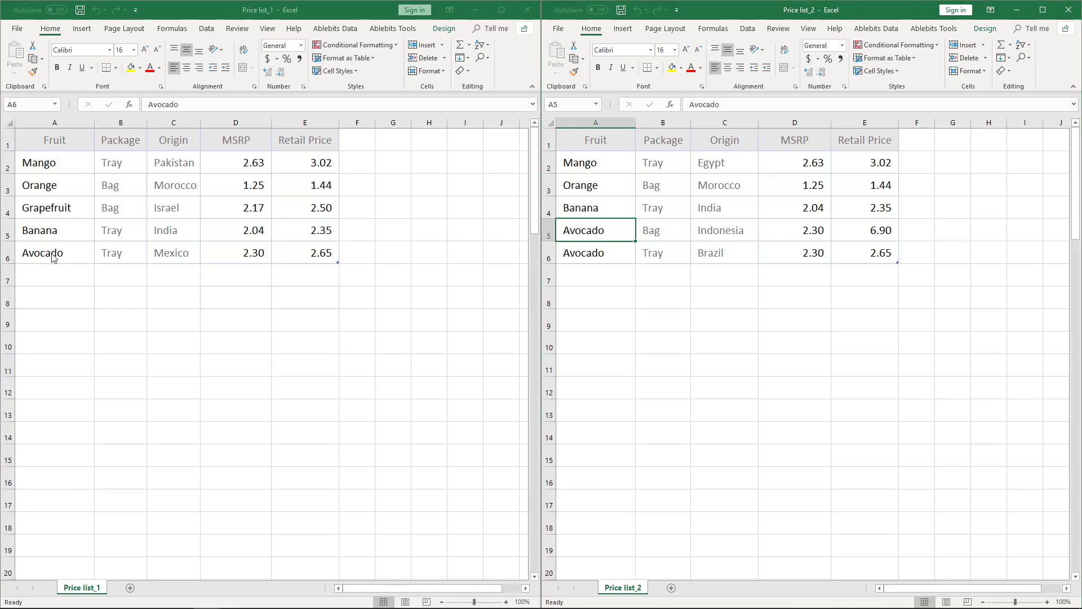
Step: Examine the Fruit, Package and Origin columns in Price list_1, and the MSRP and Retail Price cells in both price lists
left_click(118, 253)
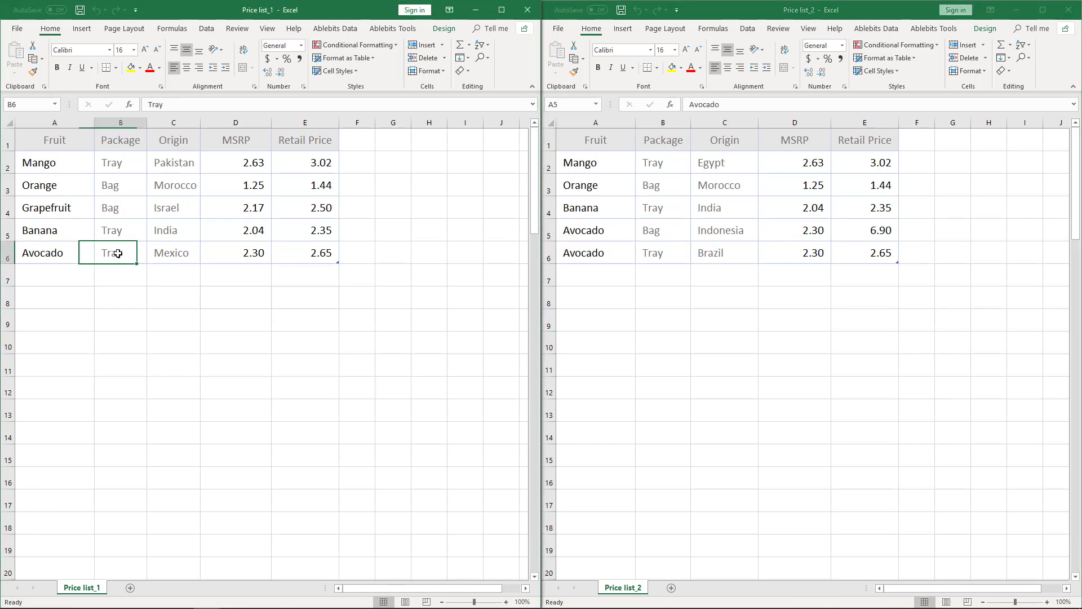
left_click(178, 258)
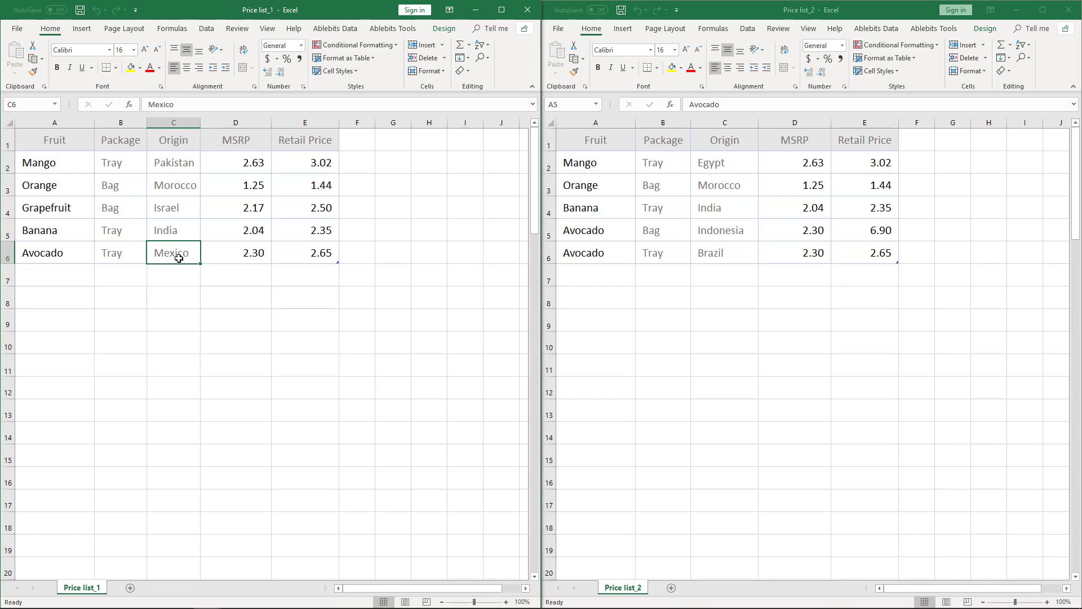
left_click_drag(72, 138, 77, 253)
left_click_drag(120, 143, 126, 252)
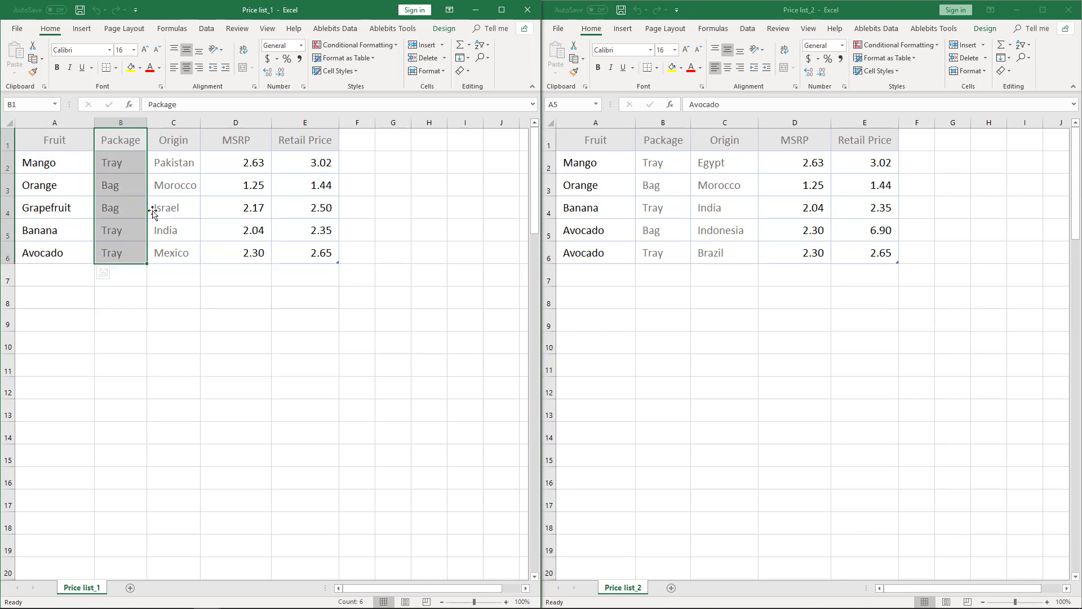
left_click_drag(181, 141, 184, 255)
left_click(241, 168)
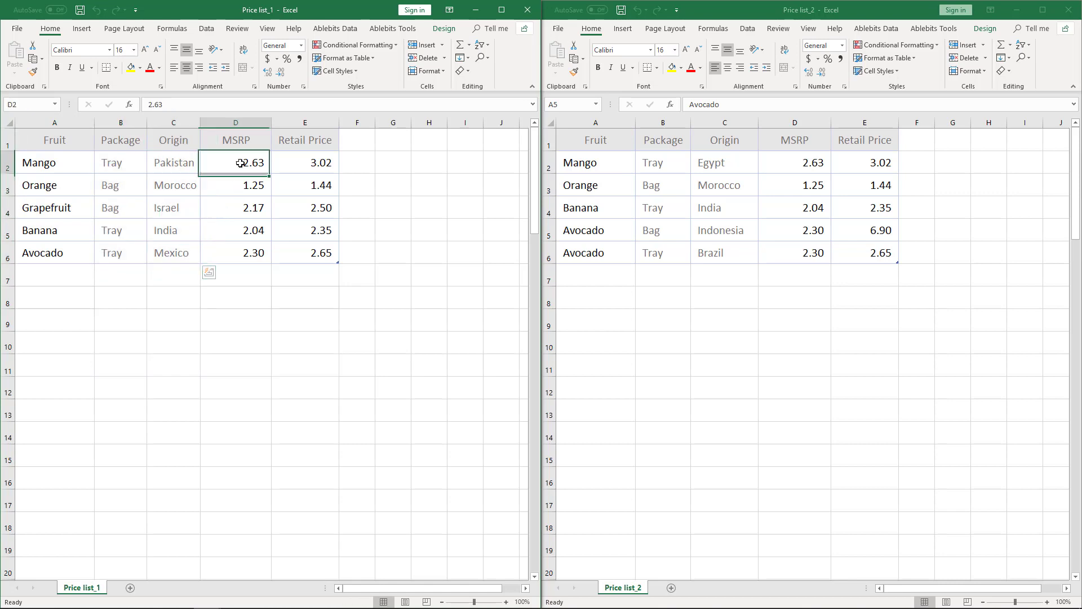
left_click(321, 184)
left_click(263, 213)
left_click(306, 227)
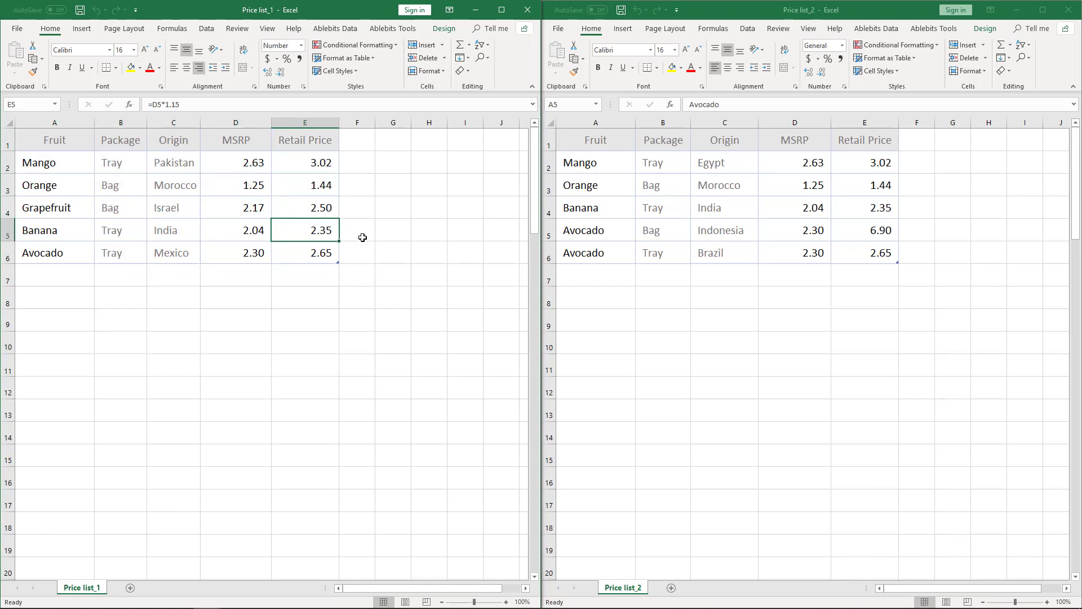
left_click(811, 163)
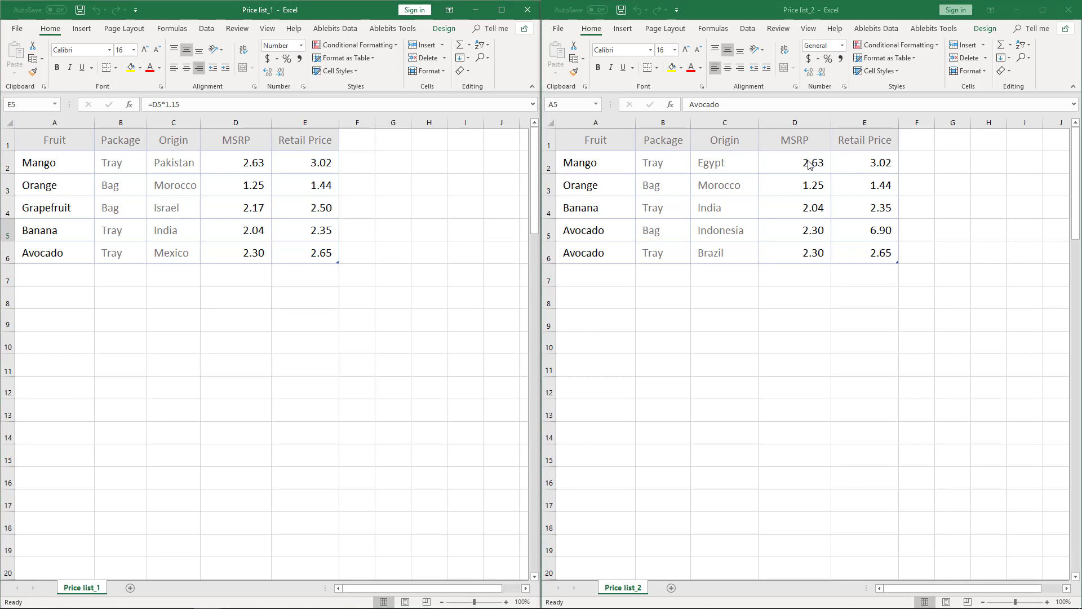
left_click(810, 207)
left_click(857, 210)
left_click(819, 230)
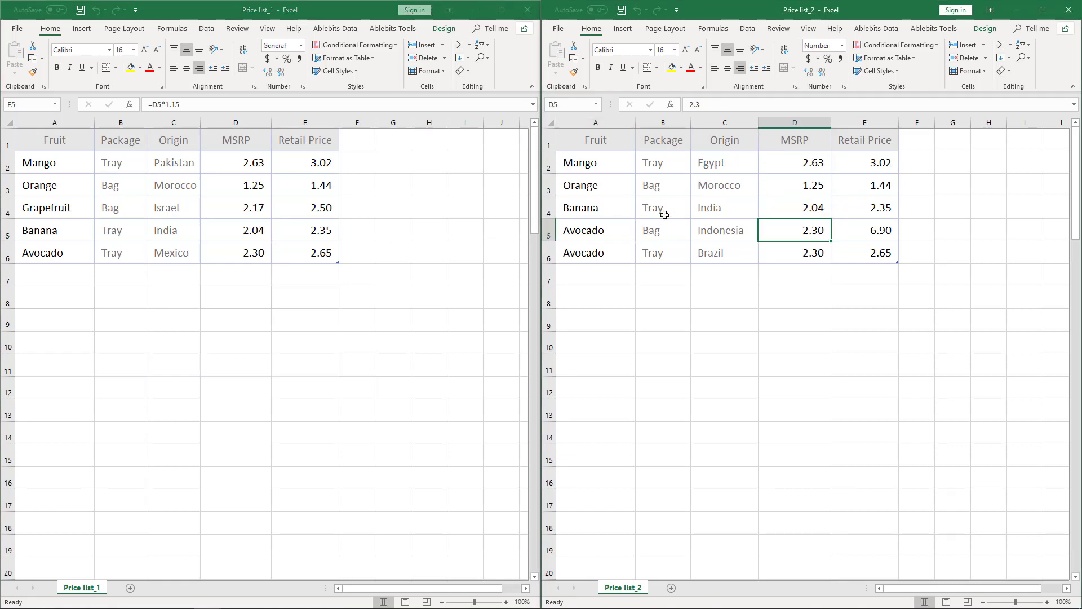
Step: Start the Ablebits Compare Two Sheets tool from the Price list_1 workbook and accept its requirements and limitations
left_click(351, 33)
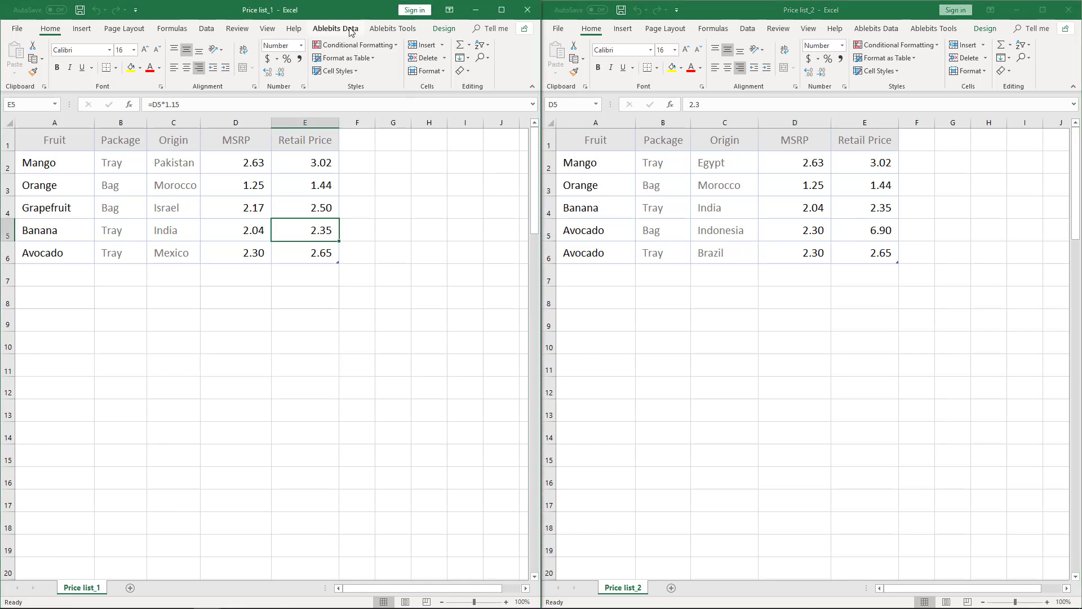
left_click(349, 29)
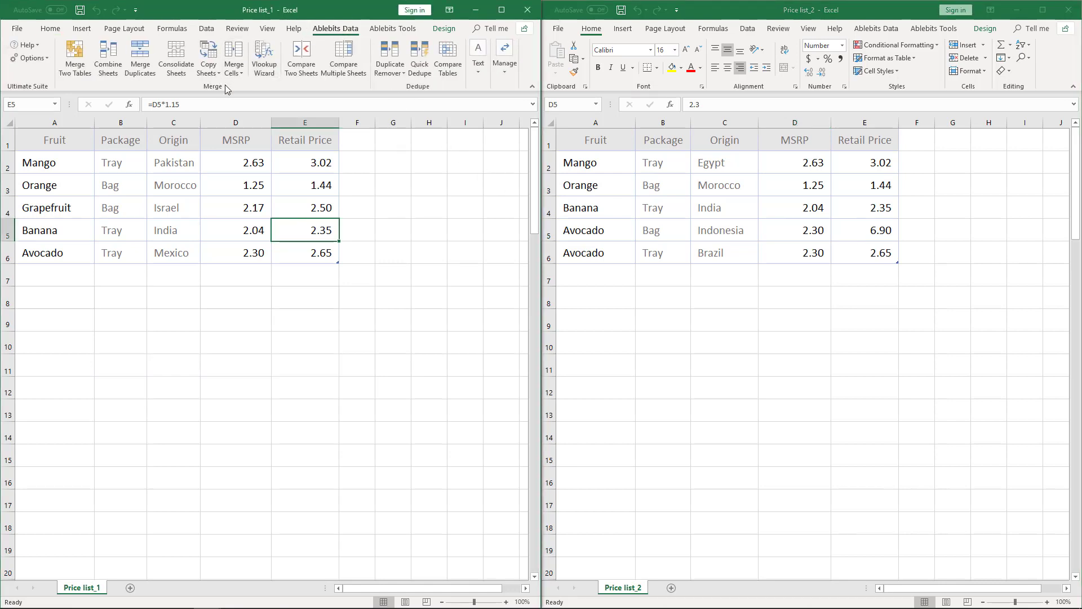
left_click(304, 56)
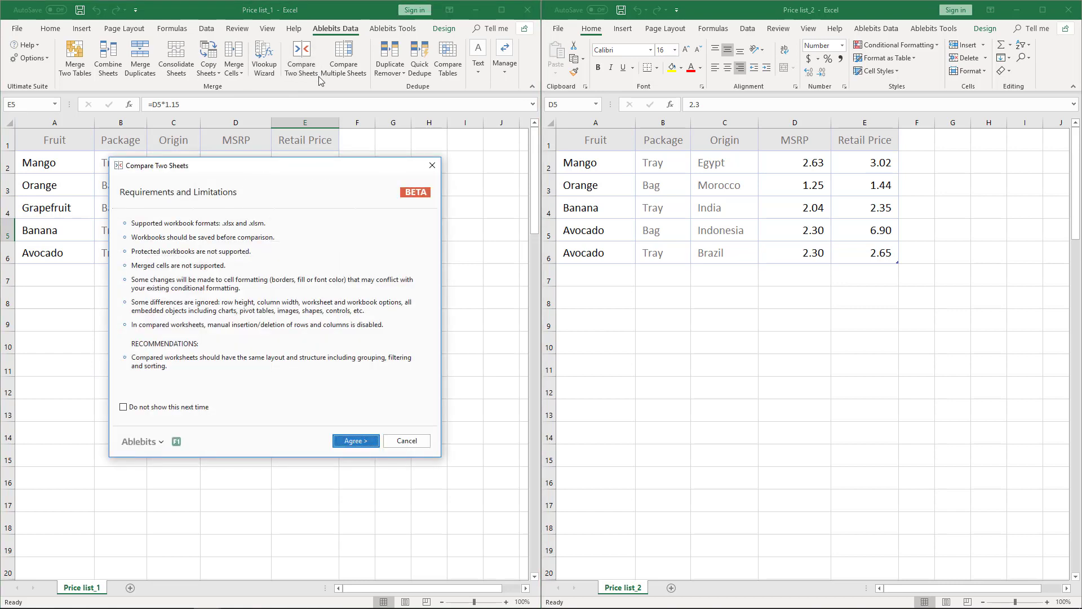
left_click_drag(398, 165, 472, 37)
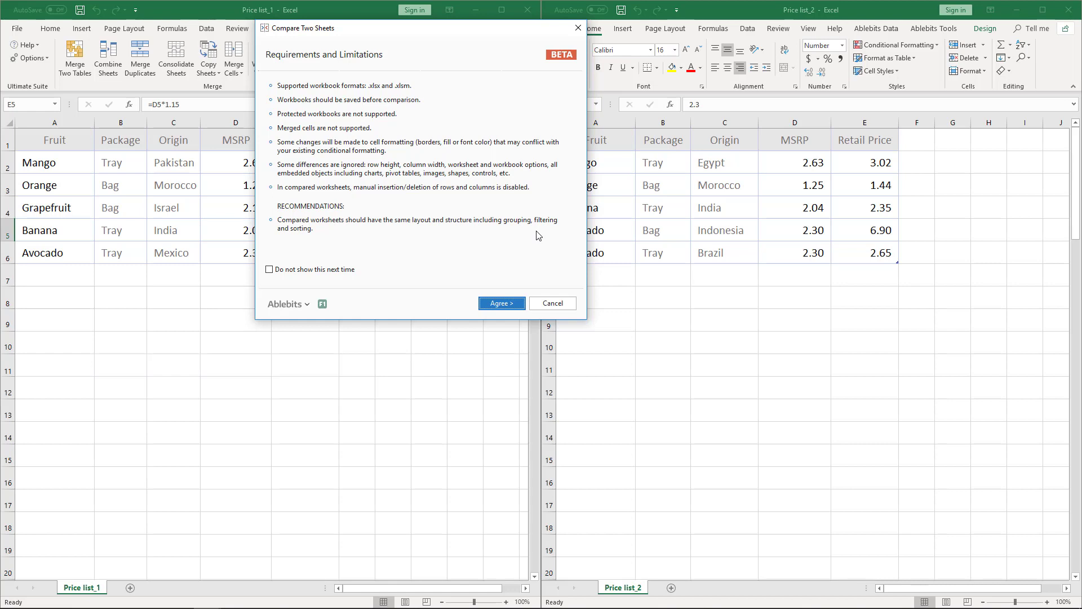
left_click(491, 302)
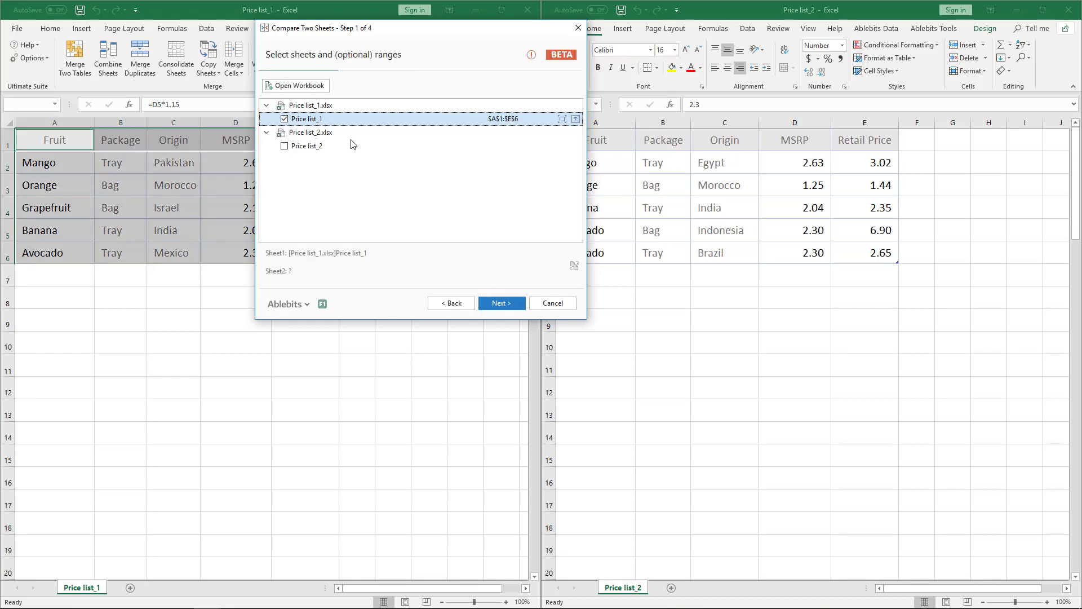
Step: Add Price list_2 as the second sheet to compare and set the comparing mode to By Key Columns
left_click(285, 147)
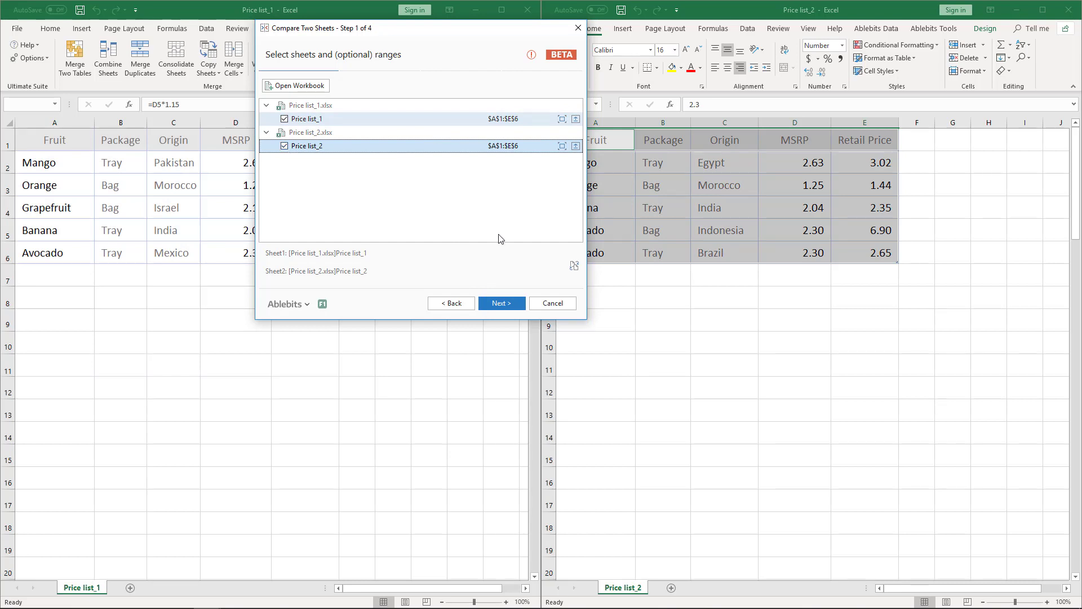
left_click(512, 305)
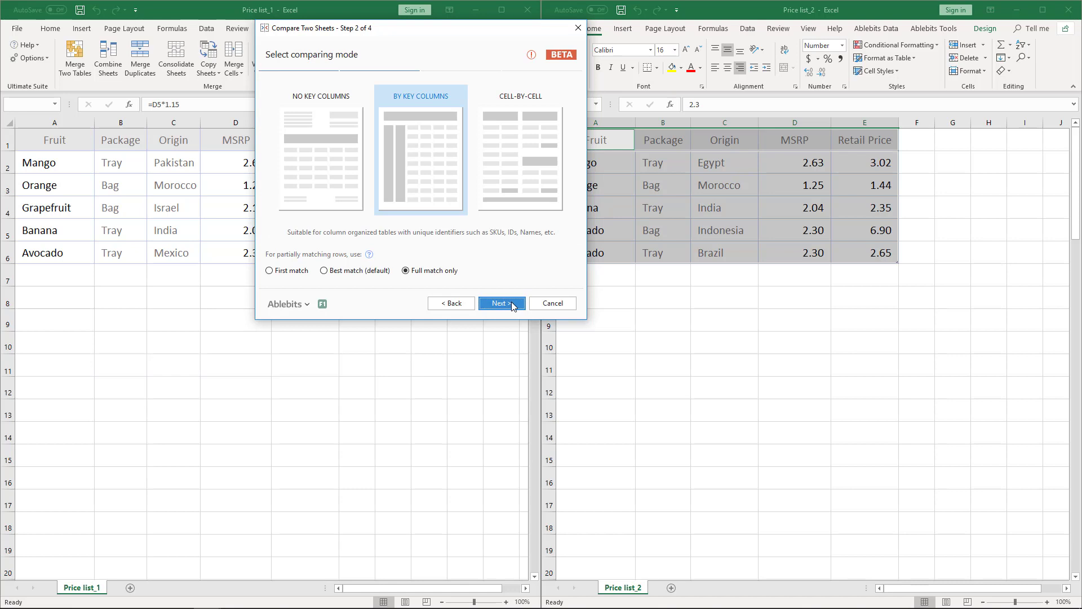
left_click(324, 126)
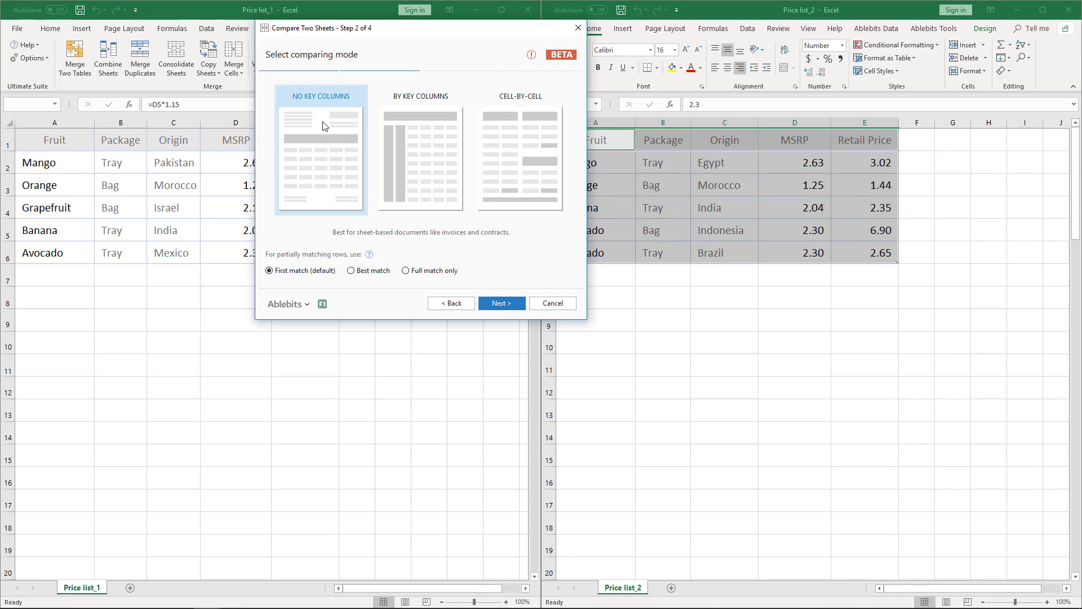
left_click(432, 148)
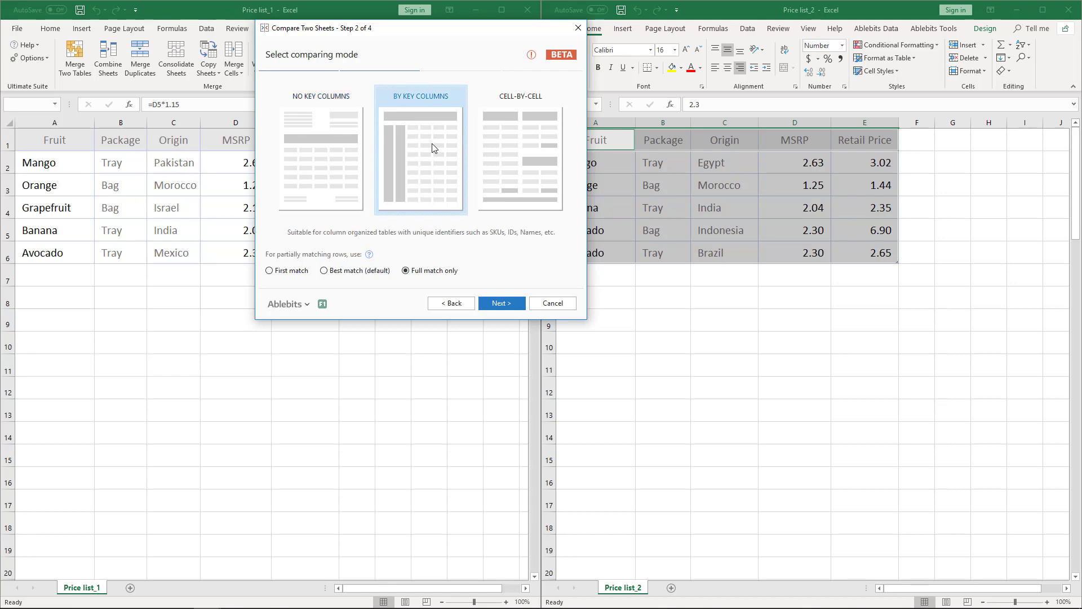
Step: Keep the comparing mode on By Key Columns and use First match for partially matching rows
left_click(523, 134)
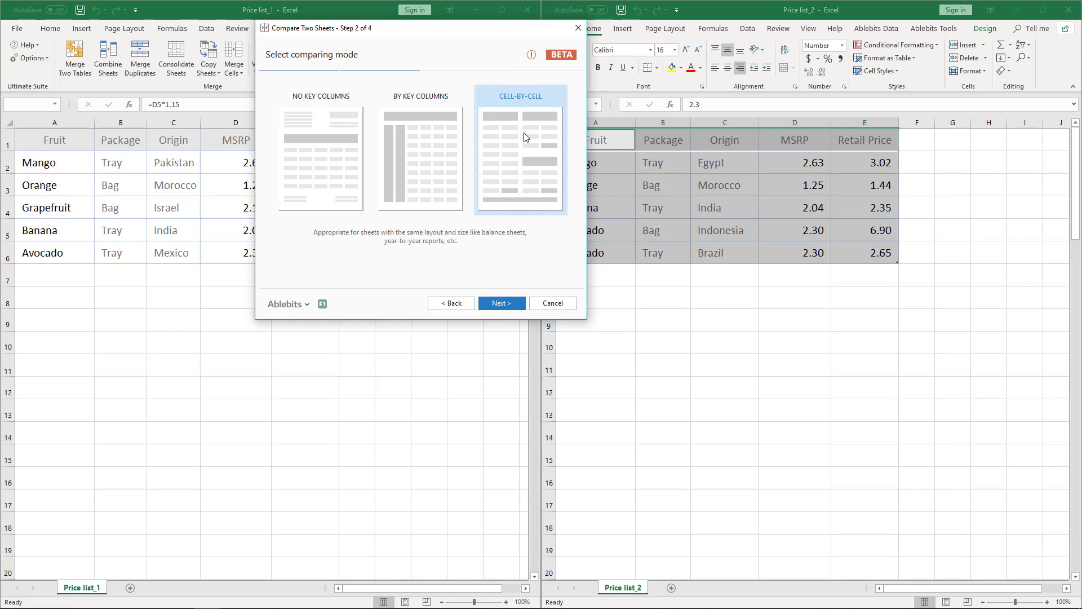
left_click(448, 92)
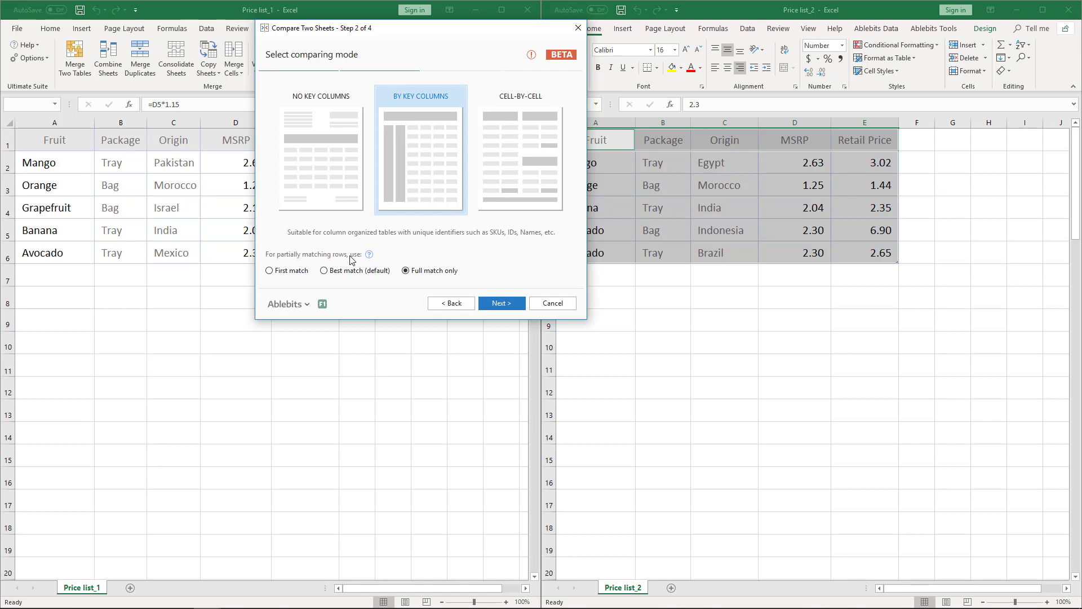
mouse_move(369, 255)
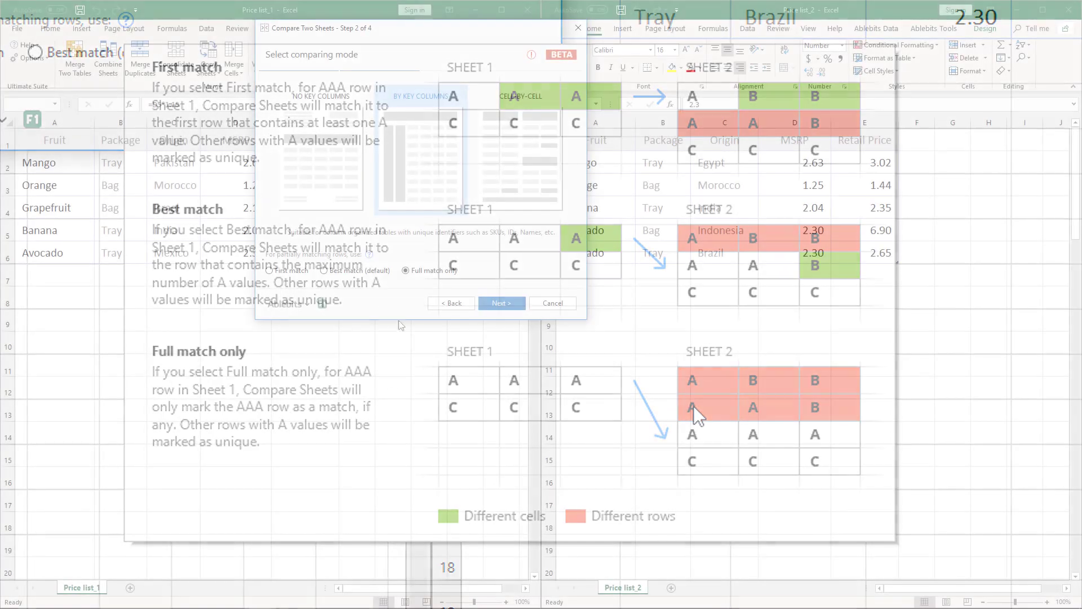
left_click(271, 272)
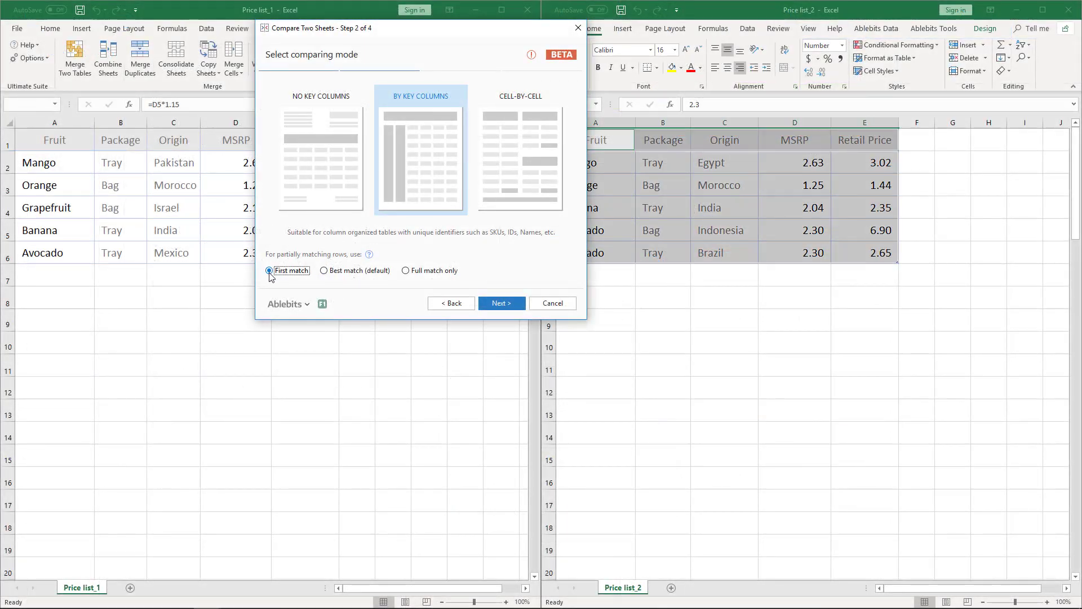
left_click(496, 300)
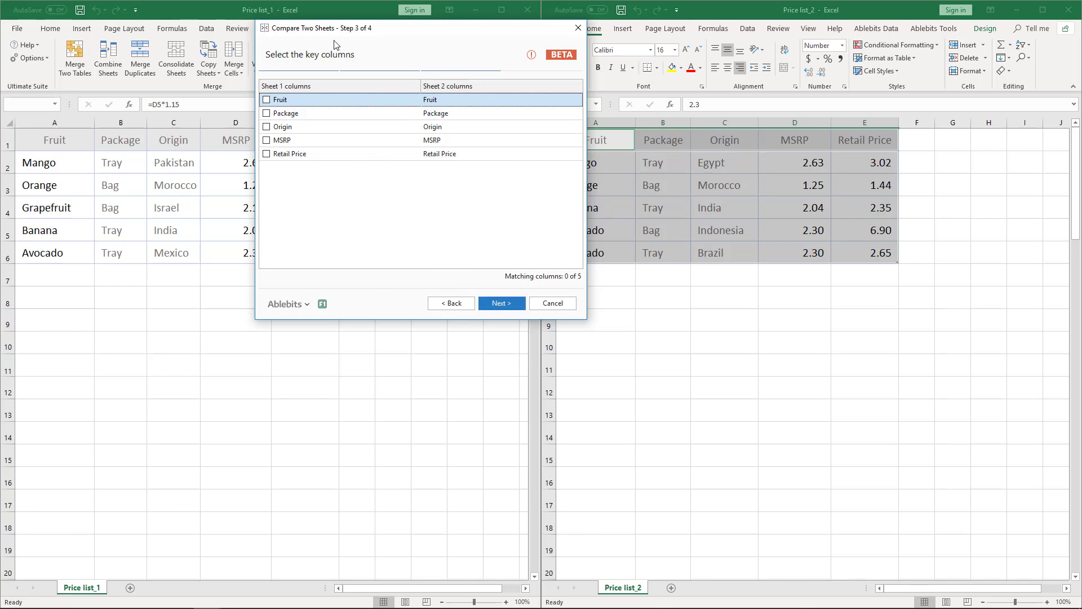
Step: Choose Fruit, Package and Origin as the key columns for matching the two sheets
left_click(267, 100)
left_click(266, 113)
left_click(266, 127)
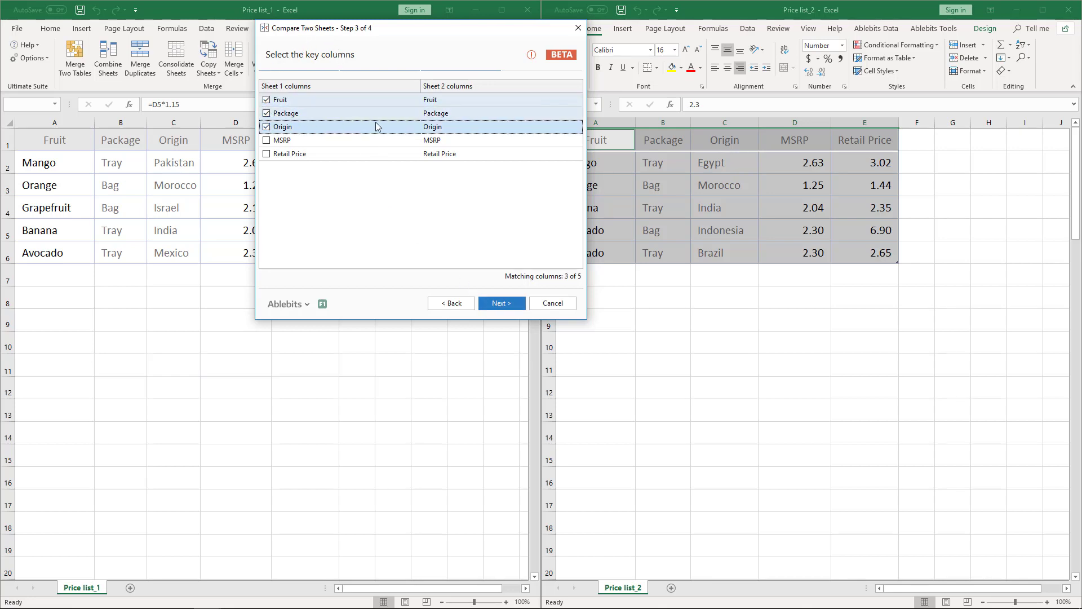
left_click(506, 304)
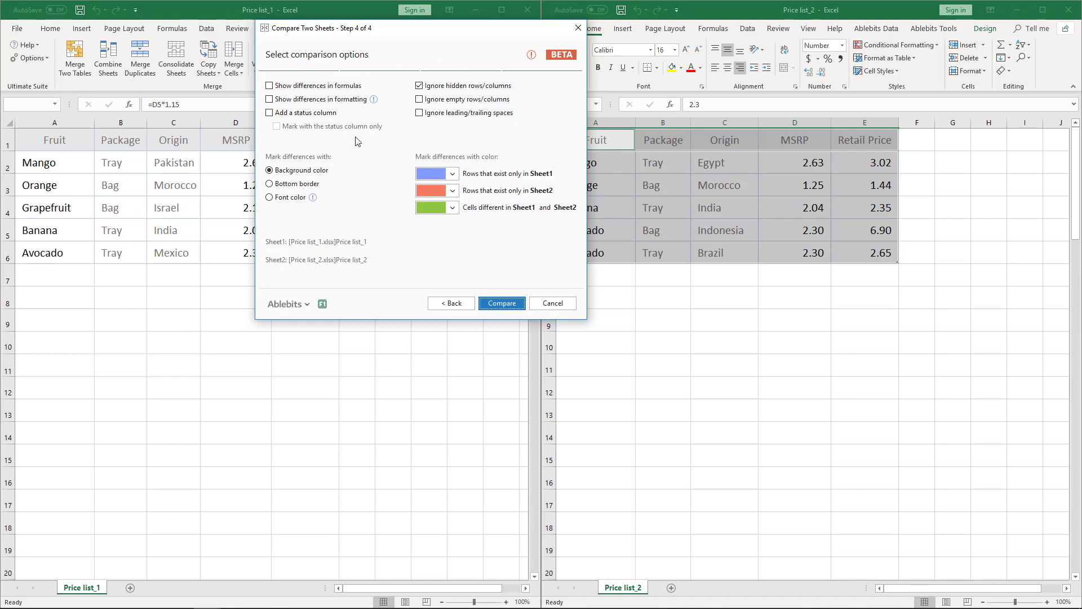
Step: Mark differences with background color, keeping the offered colors, and run the comparison
left_click(270, 170)
left_click(453, 207)
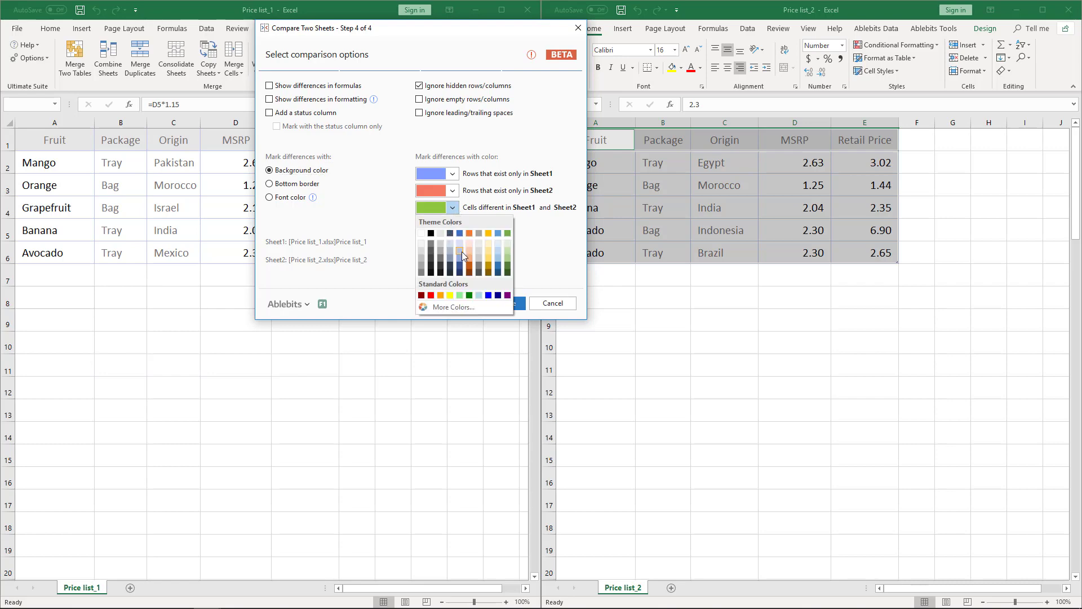
left_click(539, 263)
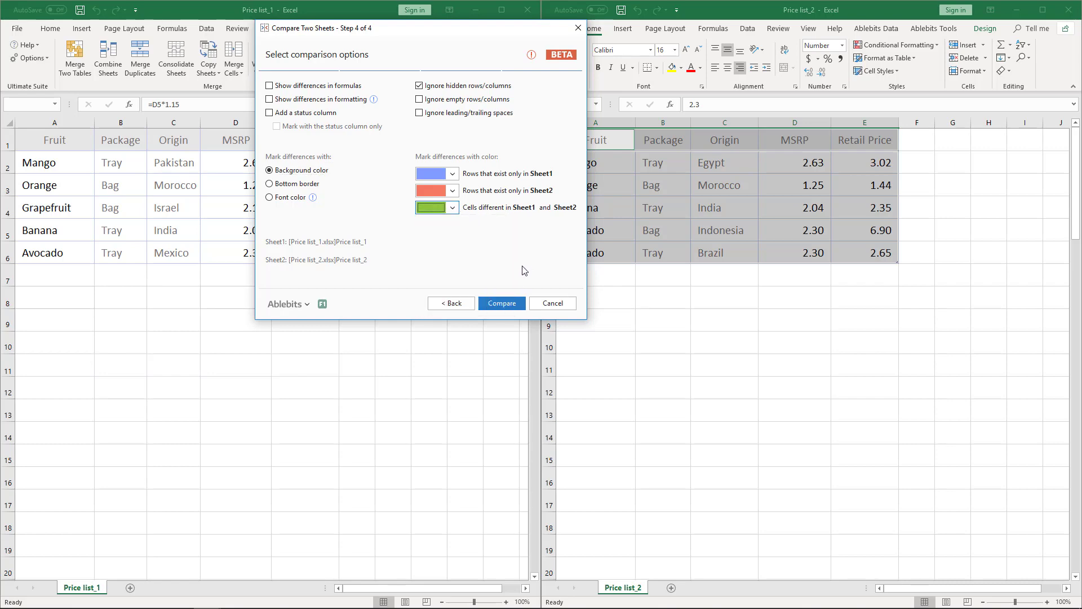
left_click(507, 305)
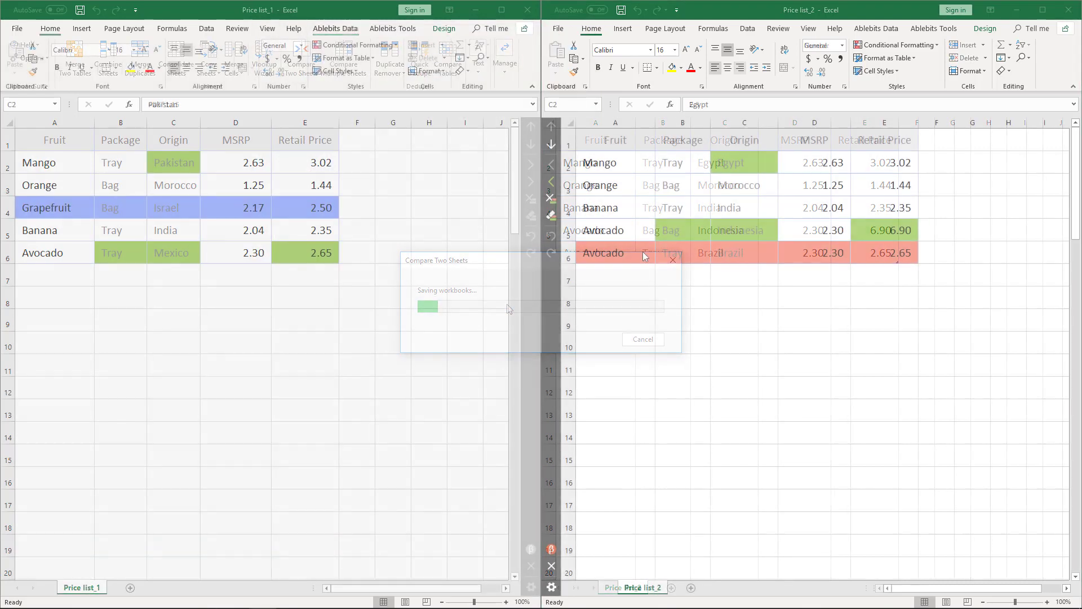
Step: Examine the Fruit, Package and Origin cells of the Mango row in Price list_1 and Price list_2
left_click(75, 164)
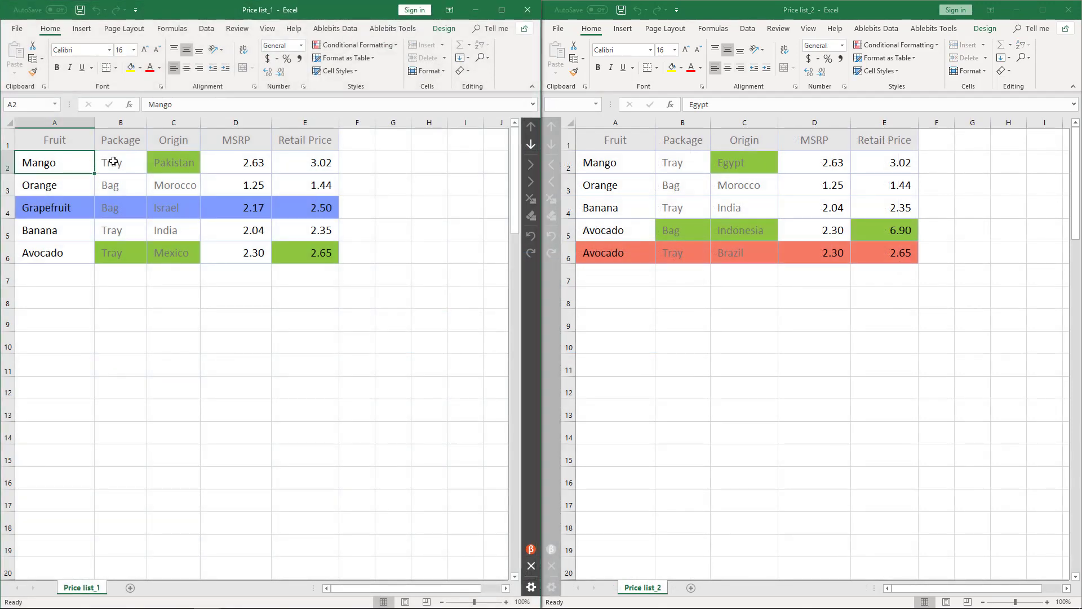
left_click(116, 162)
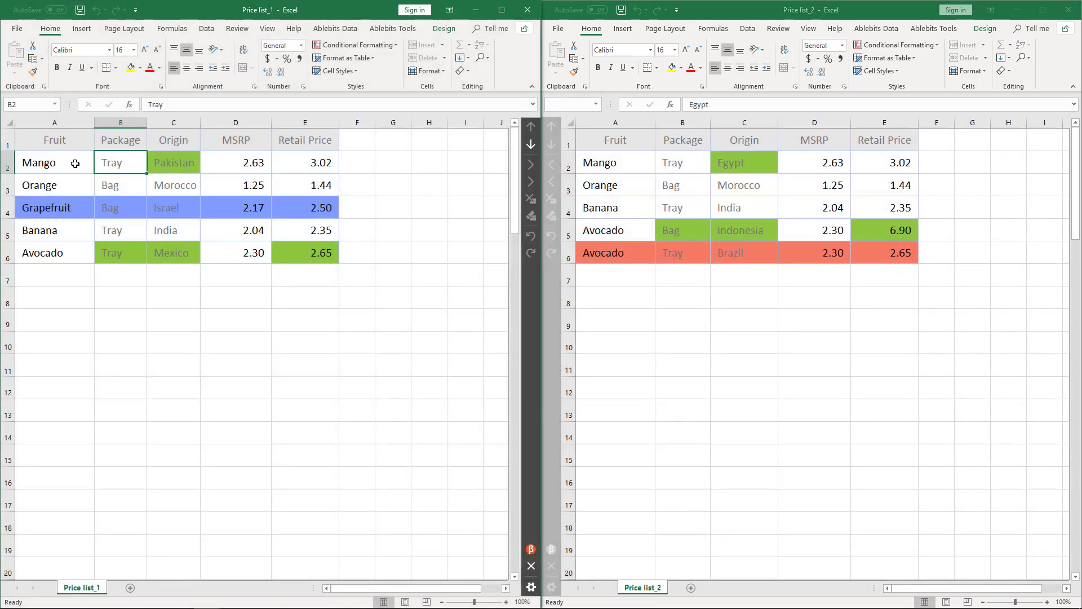
left_click(75, 163)
left_click(128, 162)
left_click(177, 163)
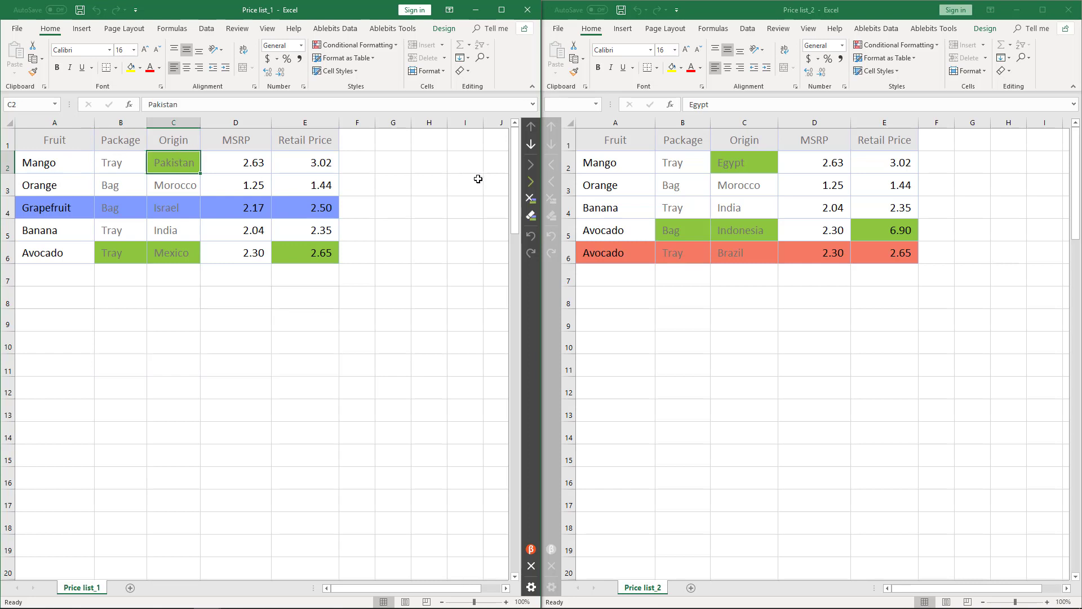
left_click(615, 164)
left_click(671, 164)
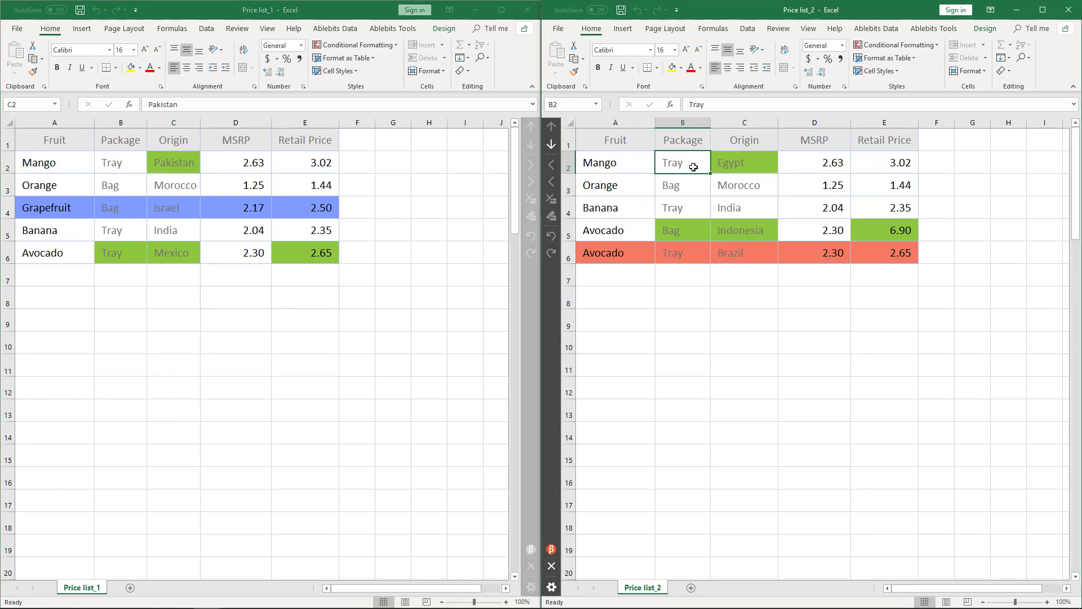
left_click(740, 163)
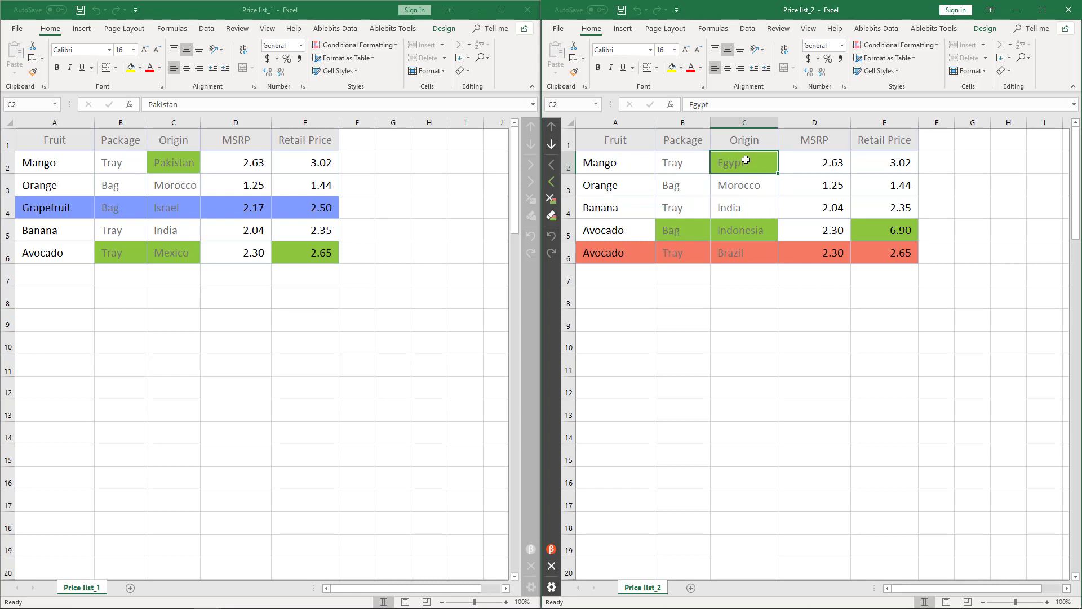
Step: Examine the Orange and Banana rows in both price lists and the Grapefruit row in Price list_1
left_click_drag(631, 185, 864, 182)
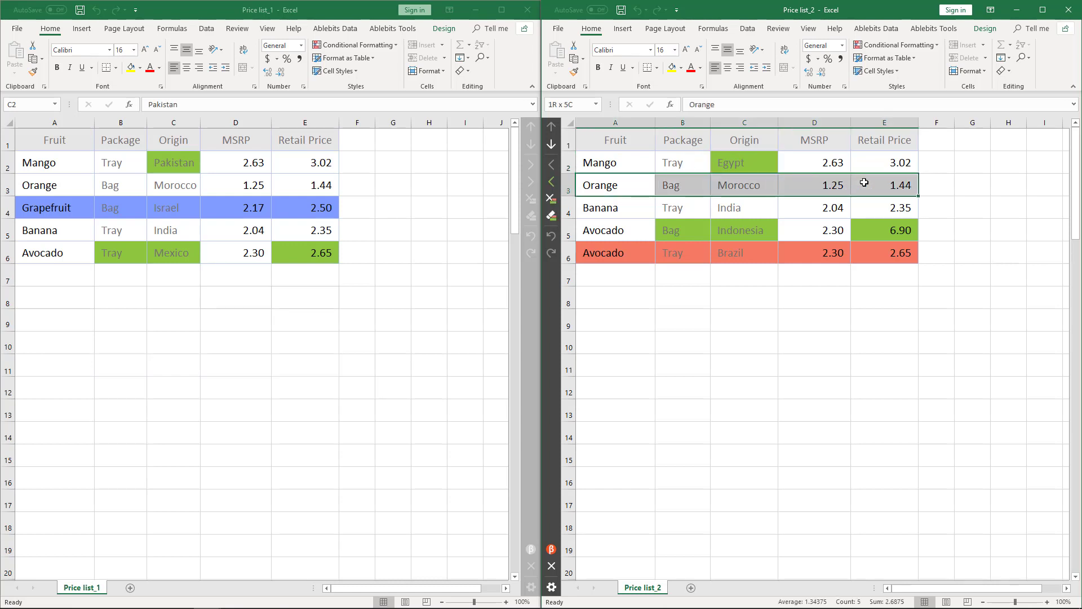
left_click(59, 185)
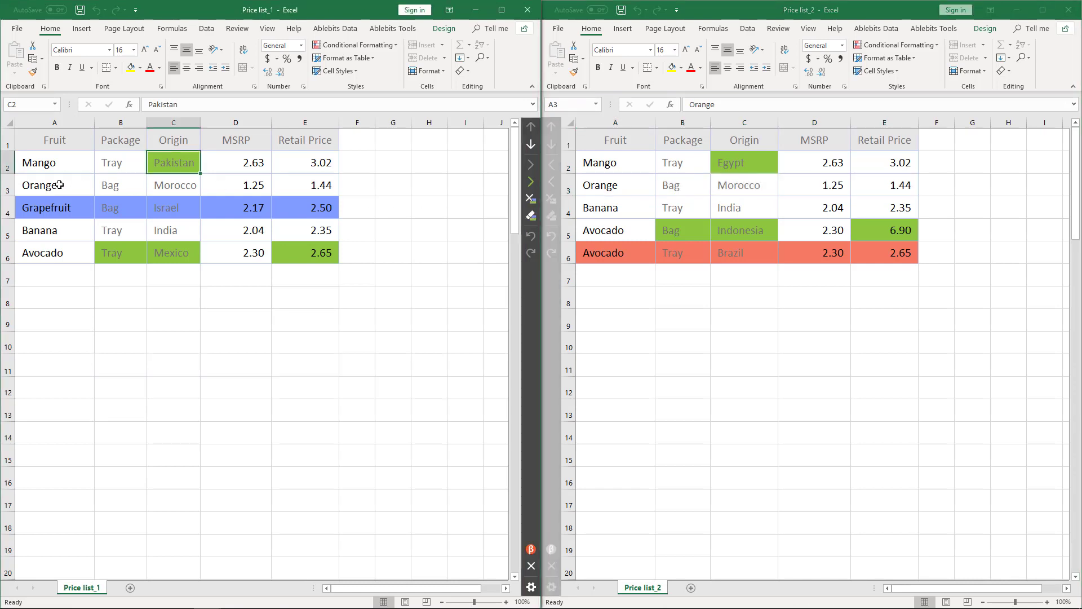
left_click(59, 185)
left_click_drag(48, 209, 314, 208)
left_click(314, 208)
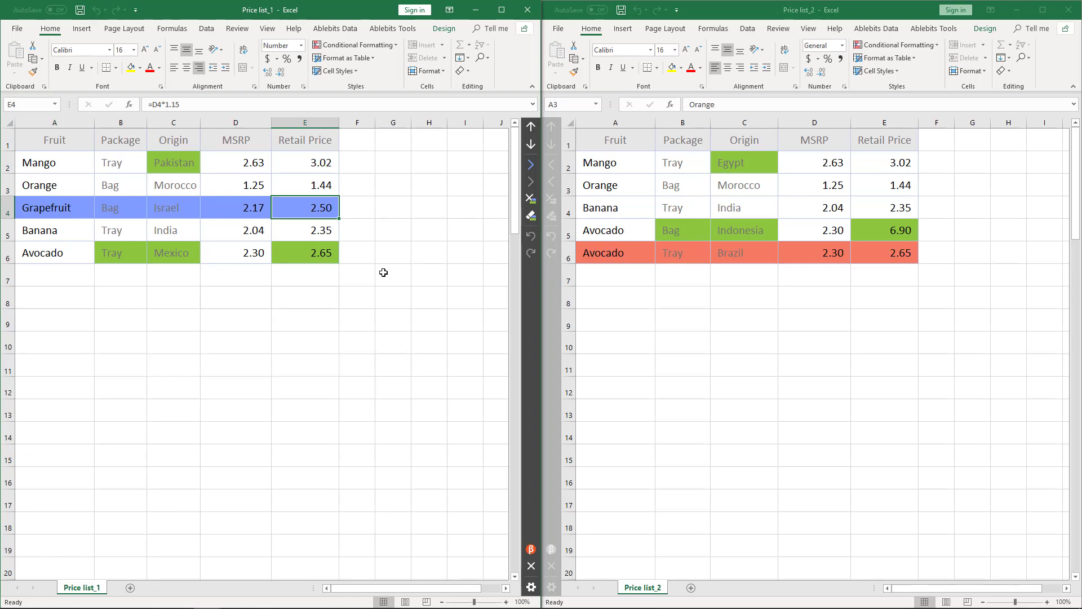
left_click_drag(53, 231, 324, 232)
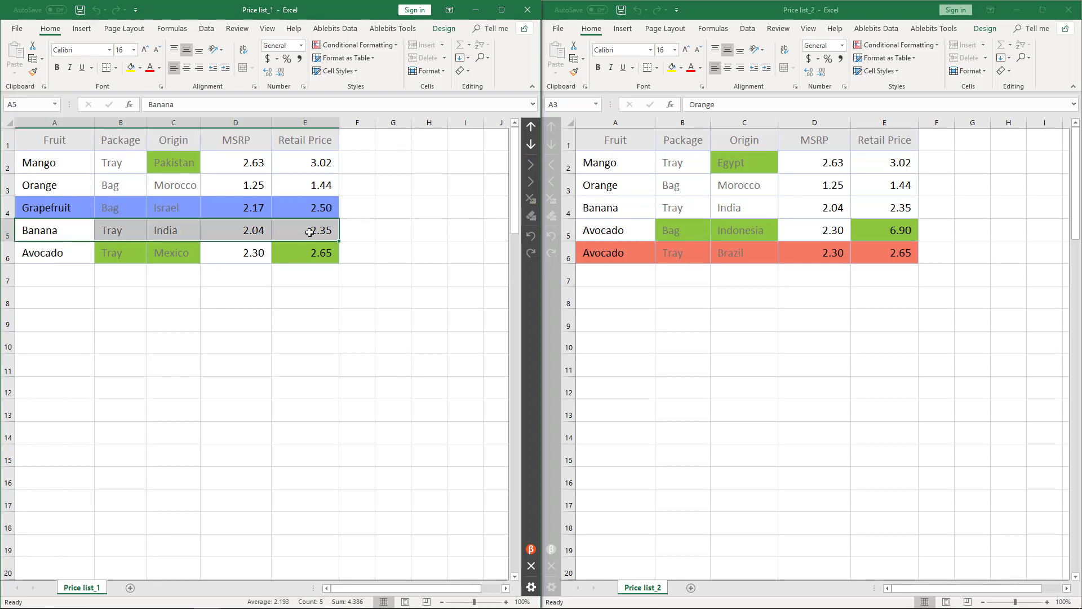
left_click(326, 232)
left_click(616, 208)
left_click_drag(616, 208, 894, 208)
left_click(892, 207)
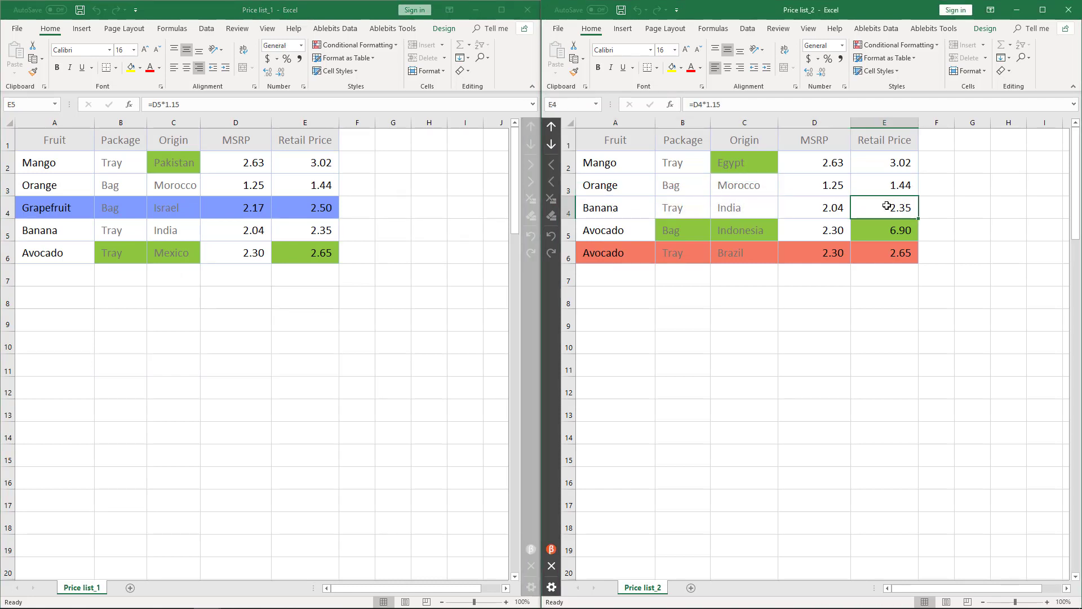
Step: Examine how the two Avocado rows of Price list_2 are marked against the Avocado row of Price list_1
left_click_drag(609, 231, 851, 266)
left_click(607, 232)
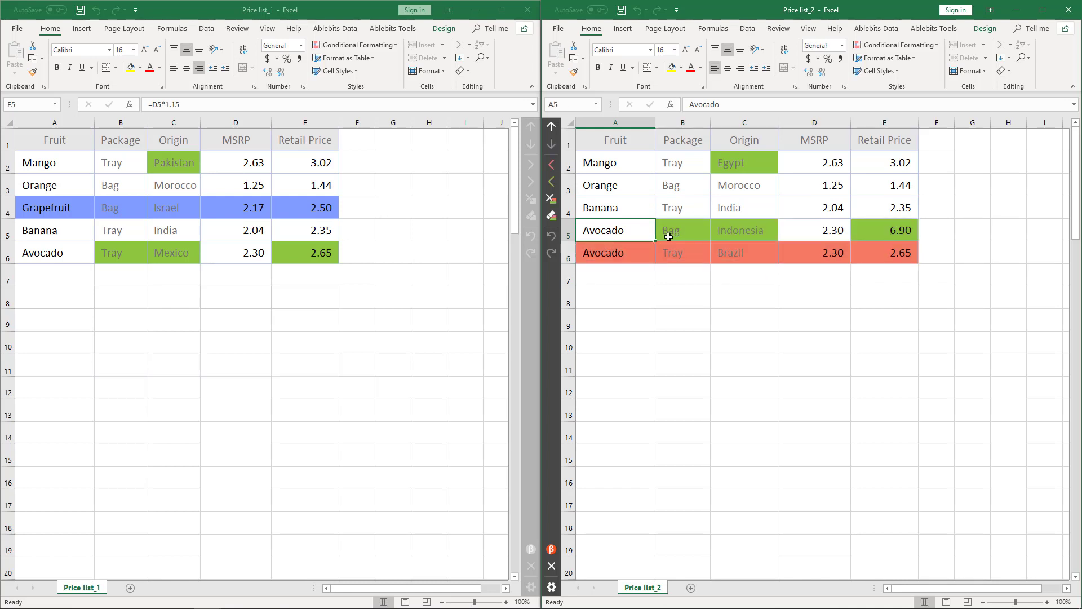
left_click(691, 251)
left_click(619, 254)
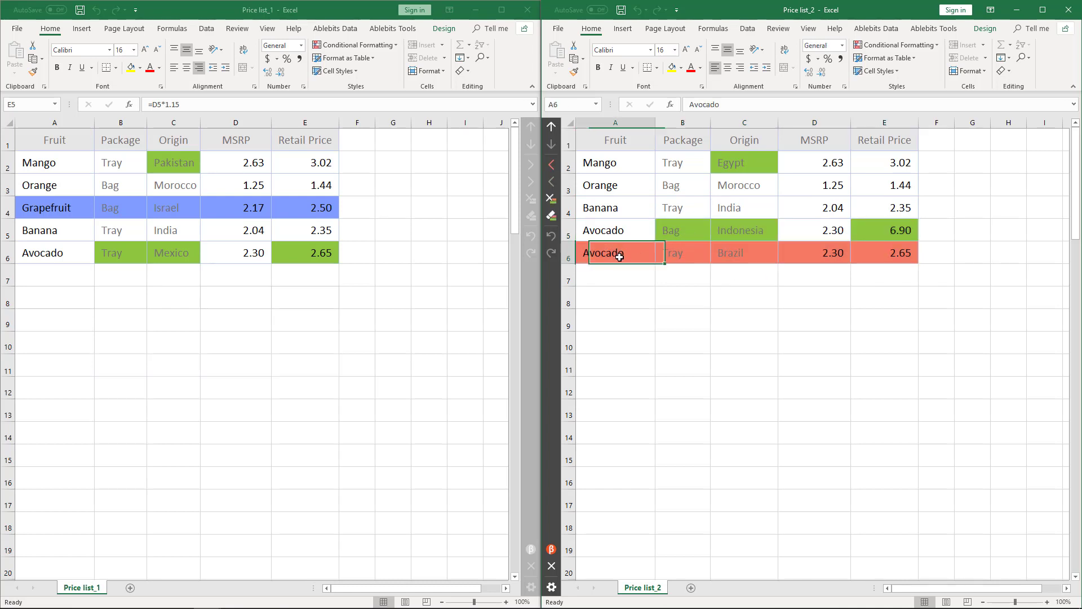
left_click(107, 248)
left_click(75, 249)
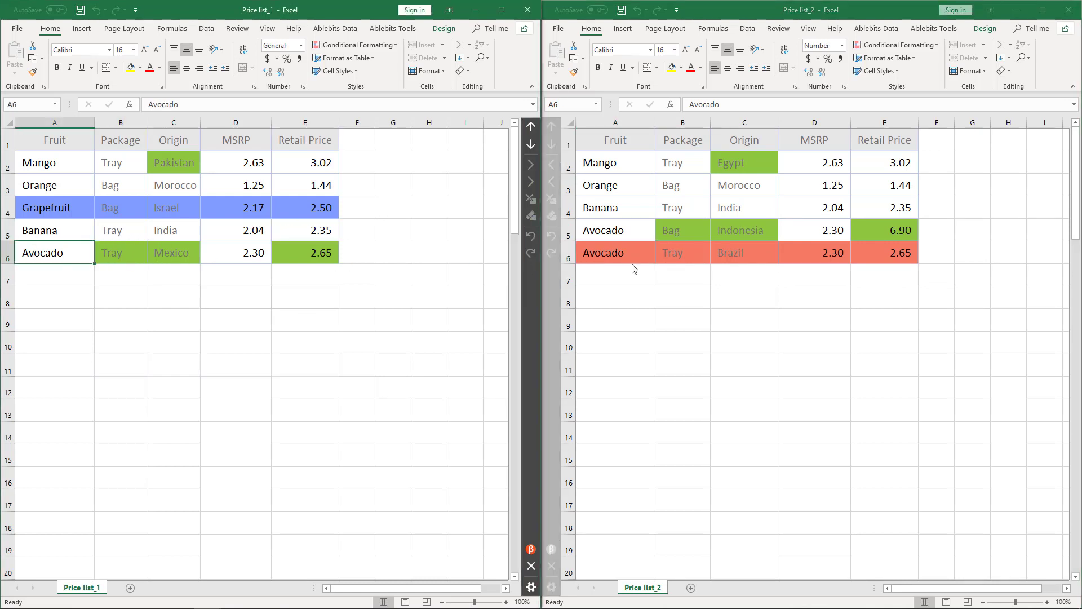
left_click_drag(637, 234, 895, 221)
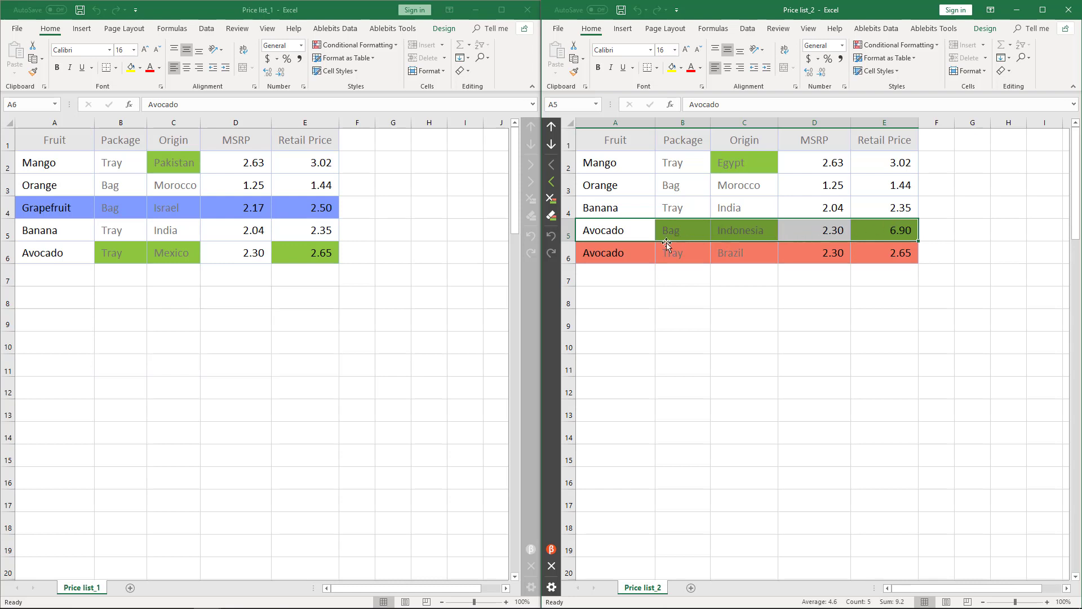
left_click(606, 231)
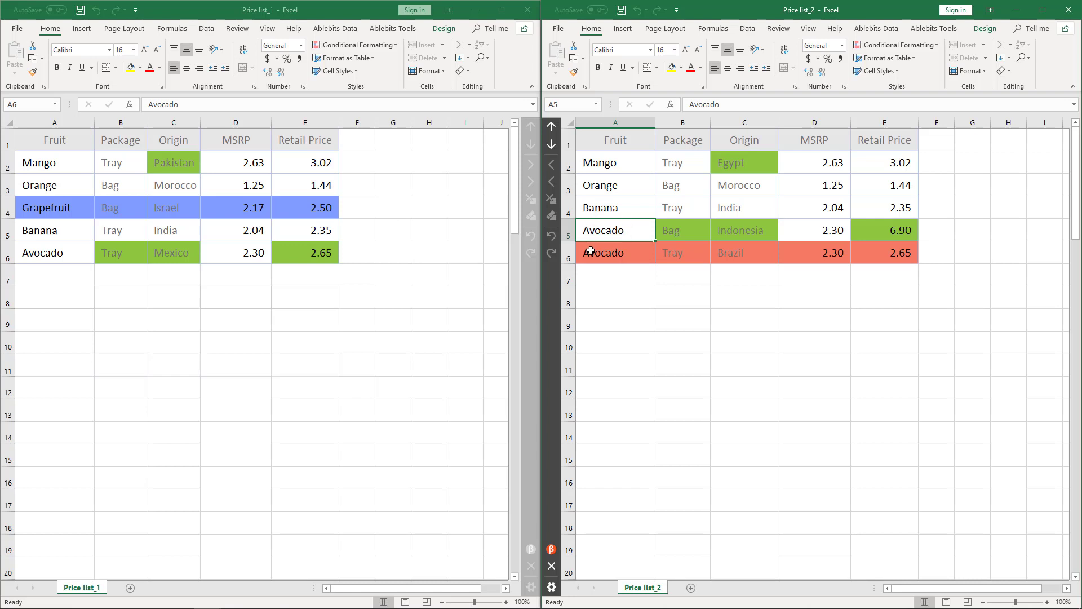
left_click_drag(598, 254, 885, 246)
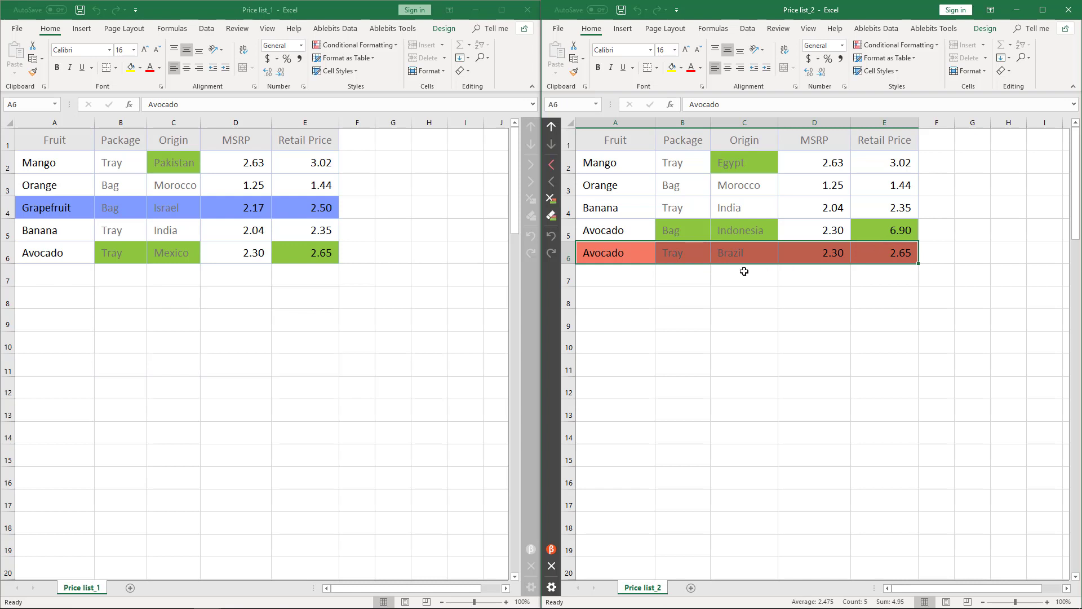
Step: End the comparison review by saving the workbooks and removing the difference marks
left_click(689, 280)
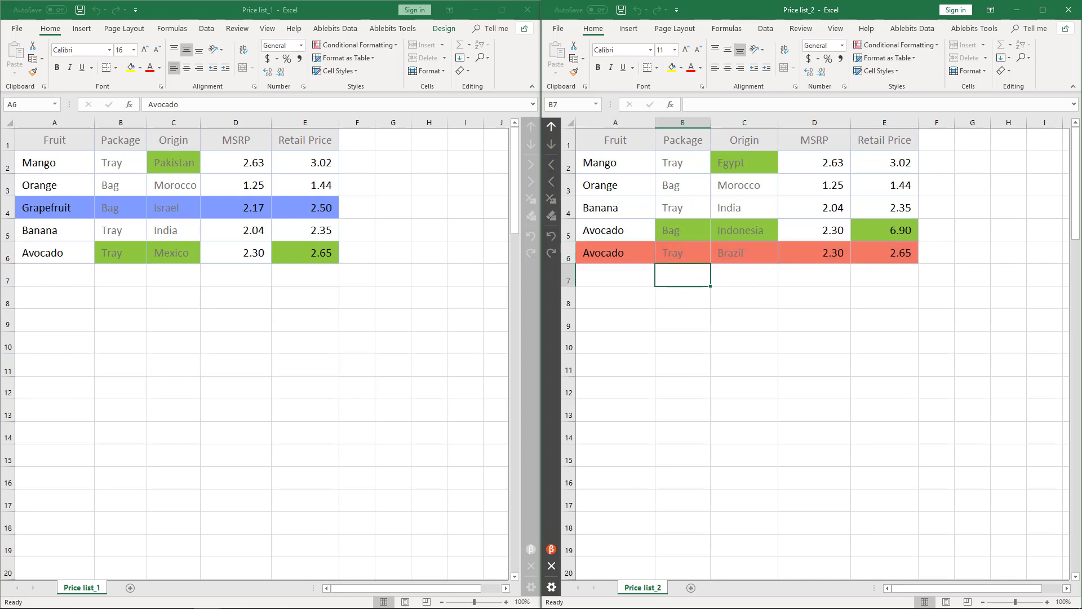
left_click(551, 565)
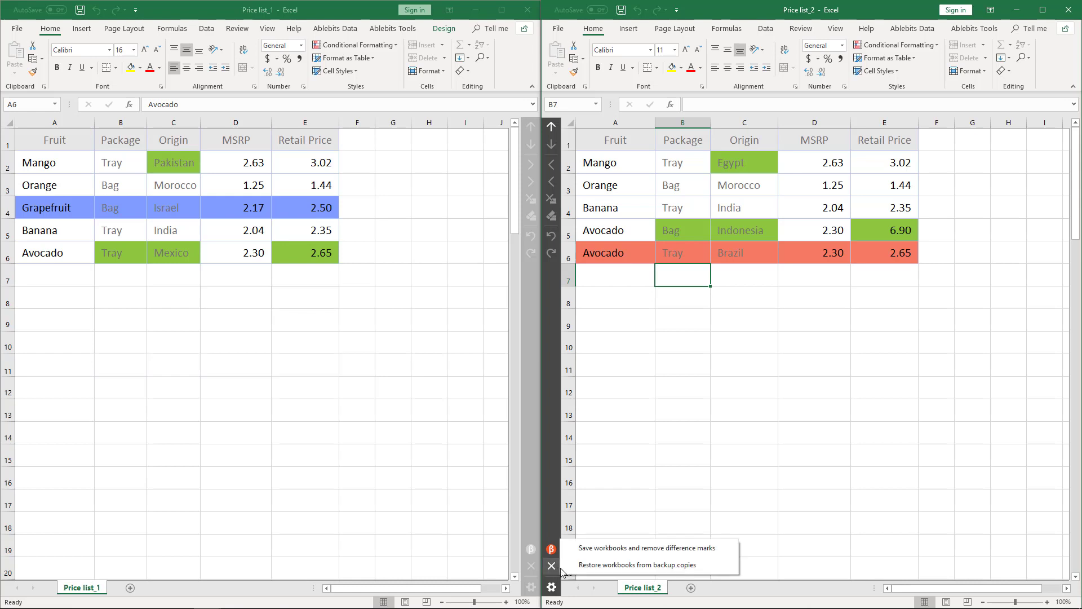
left_click(587, 550)
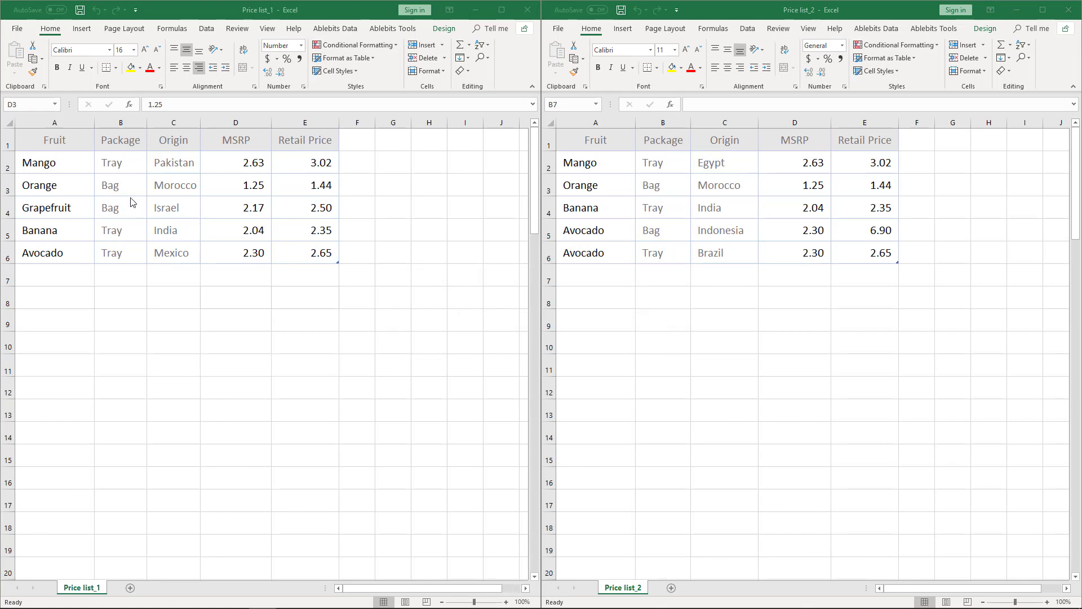
Step: Start the Compare Two Sheets tool again from Price list_1 and accept its requirements and limitations
left_click(179, 209)
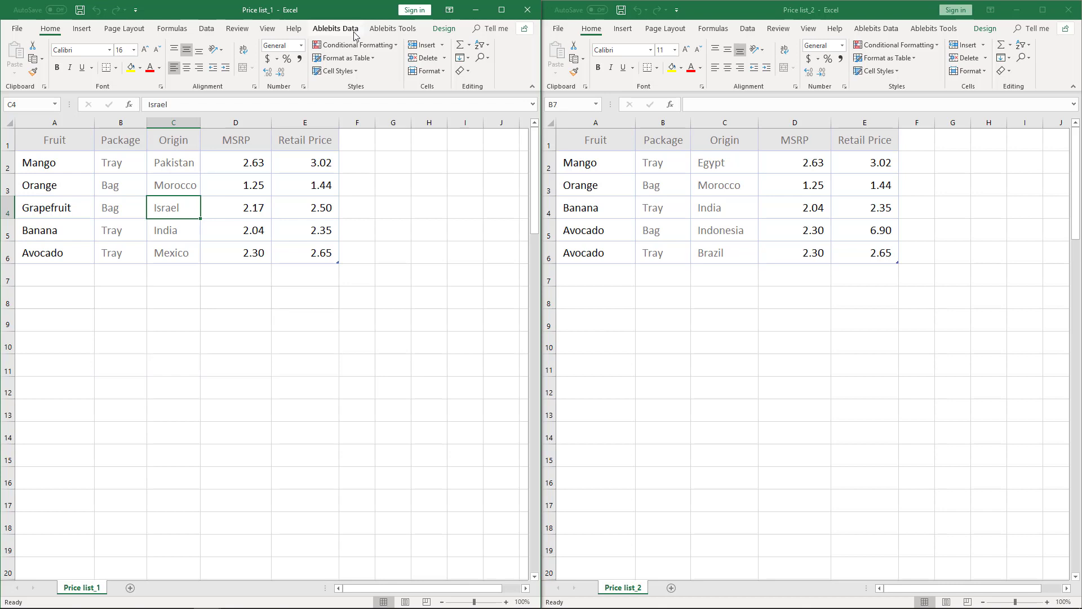
left_click(354, 32)
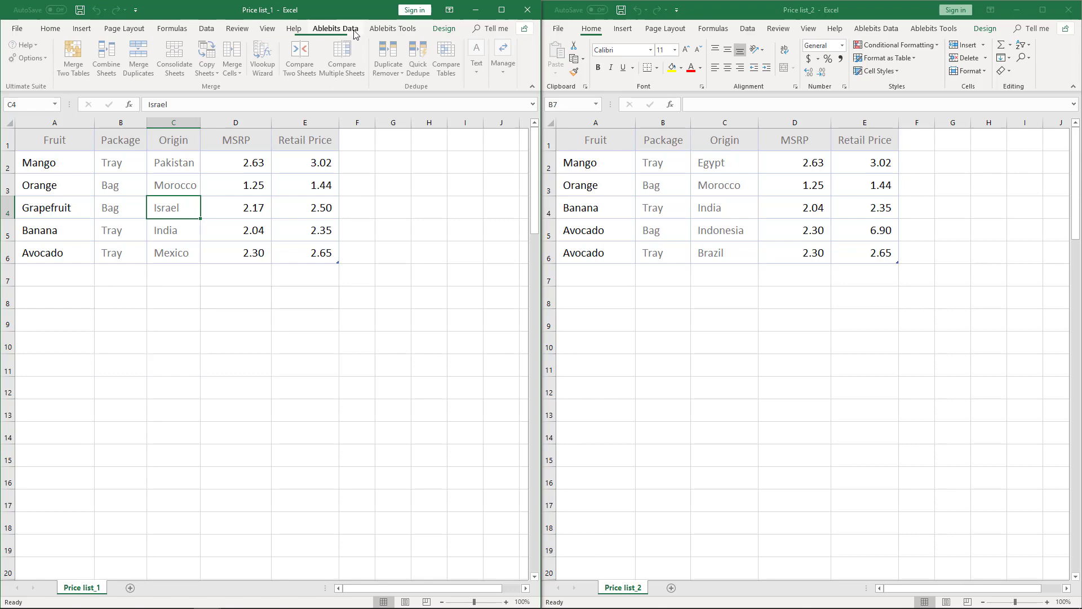
left_click(313, 62)
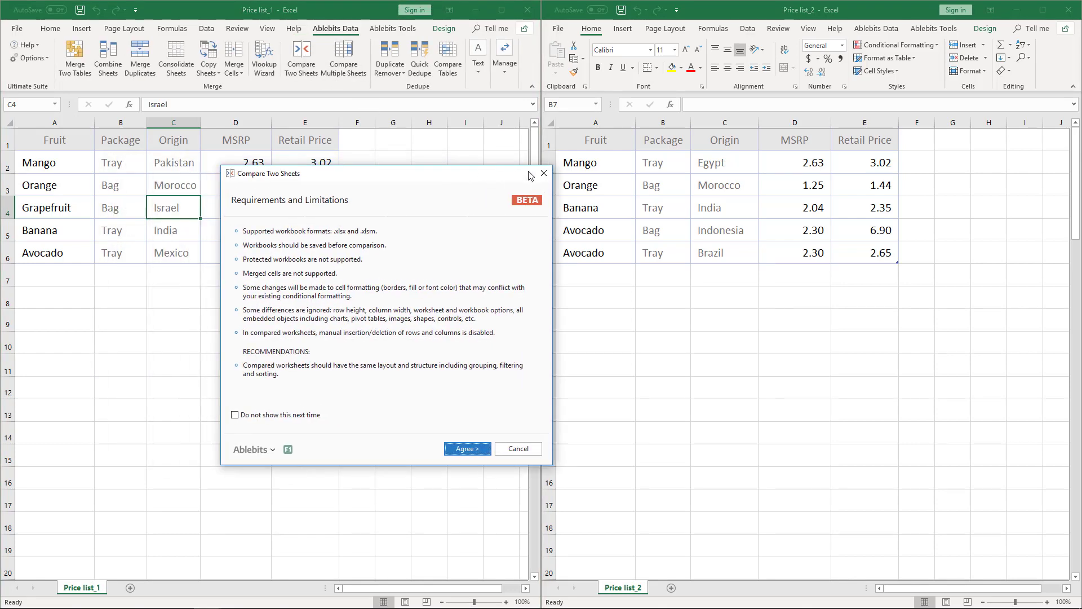
left_click(548, 410)
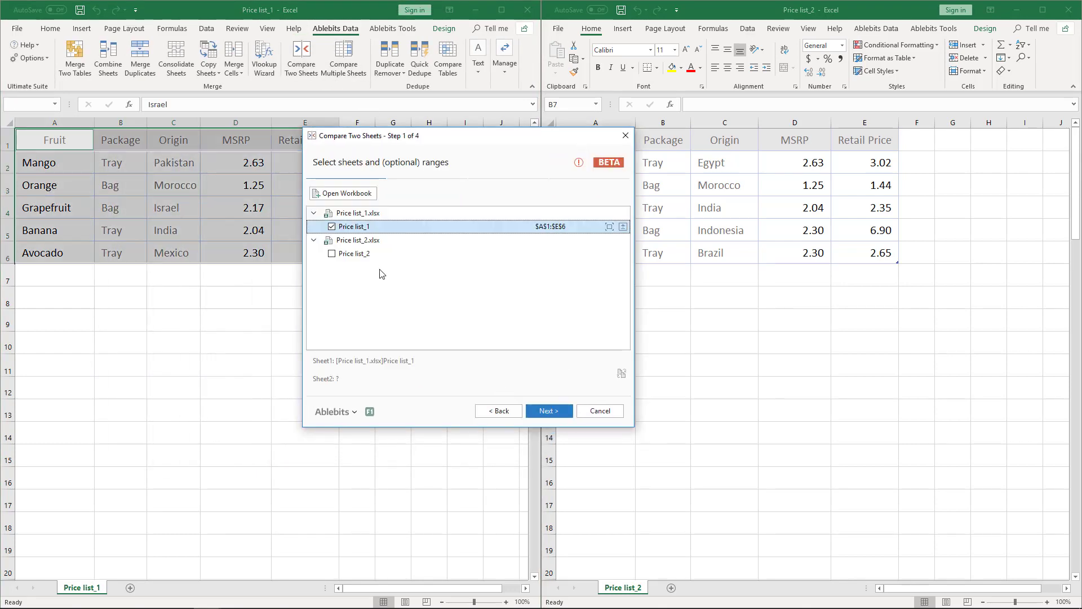
Step: Add Price list_2 as the second sheet and compare by key columns using Best match for partially matching rows
left_click(548, 411)
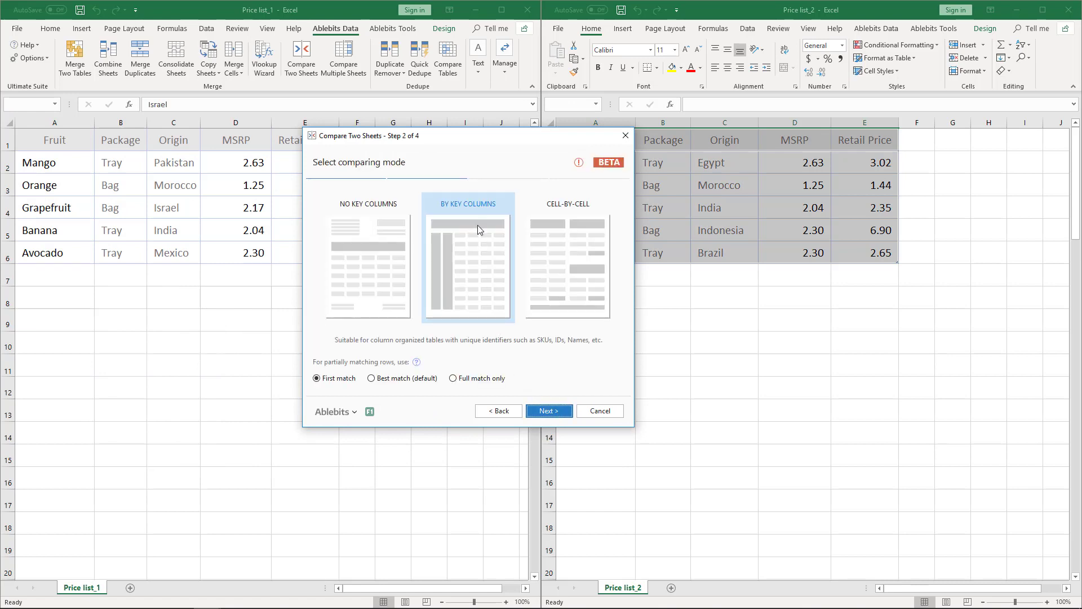
left_click(370, 378)
left_click(545, 413)
Step: Choose Fruit, Package and Origin as the key columns and run the comparison with the default comparison options
left_click(314, 207)
left_click(314, 221)
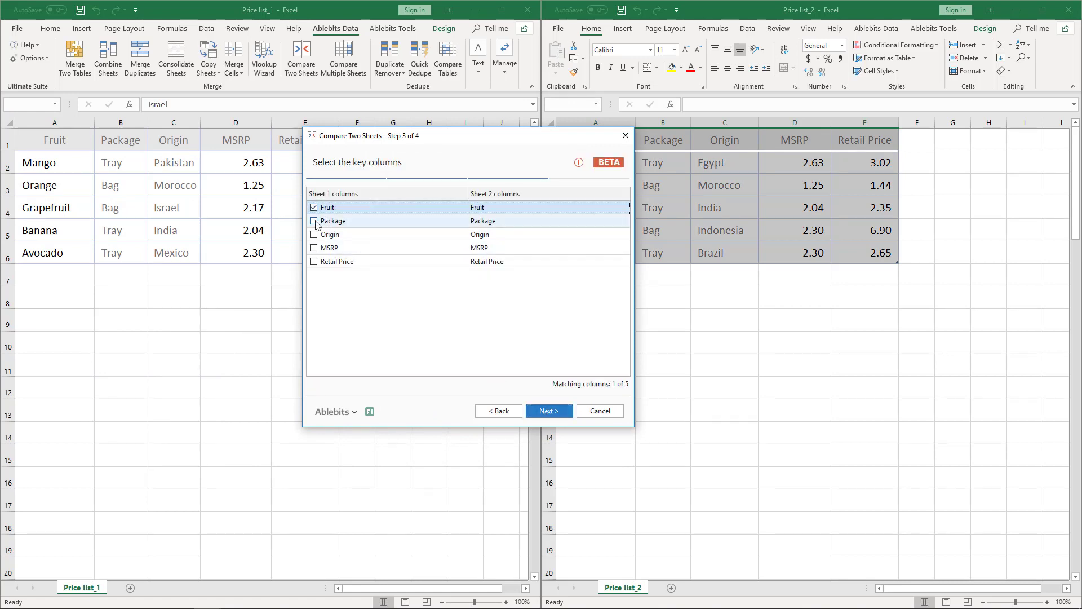
left_click(314, 234)
left_click(546, 412)
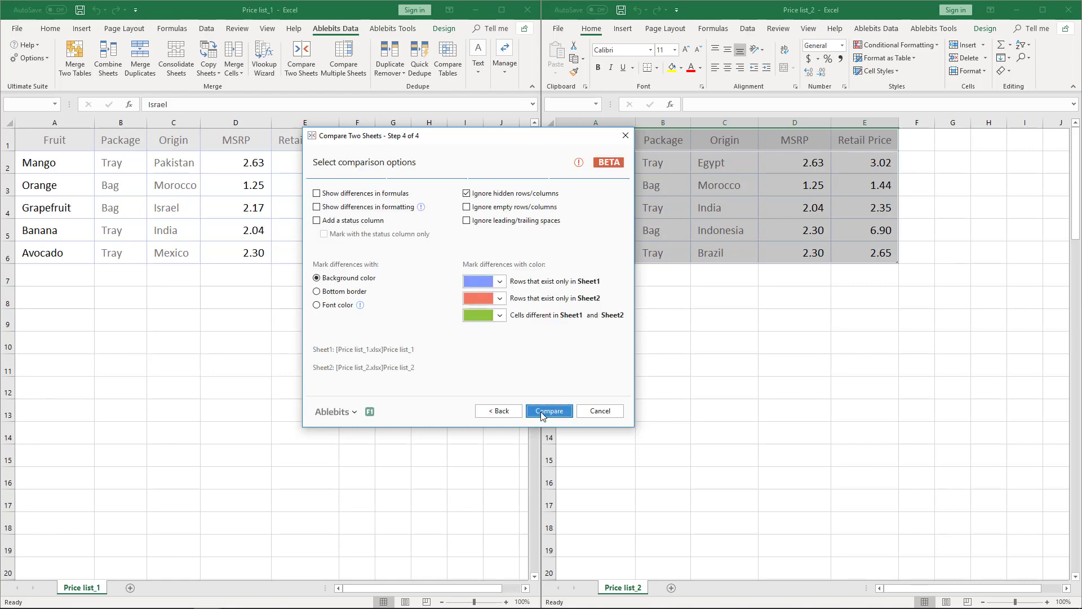
left_click(542, 412)
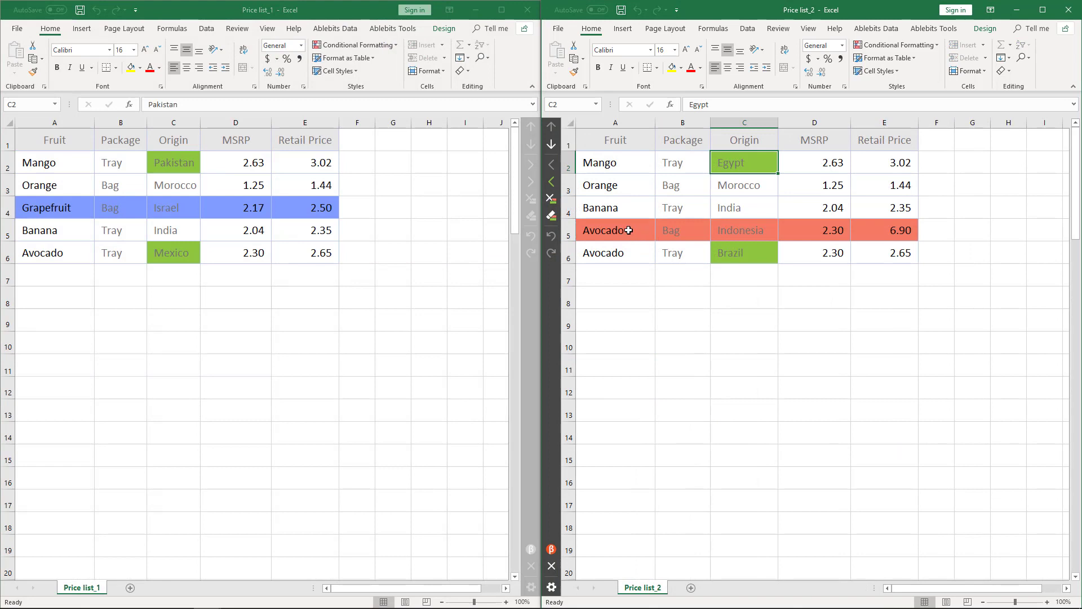
Step: Examine how the two Avocado rows of Price list_2 are marked and compare their Origin with the Avocado row of Price list_1
left_click_drag(632, 232, 895, 260)
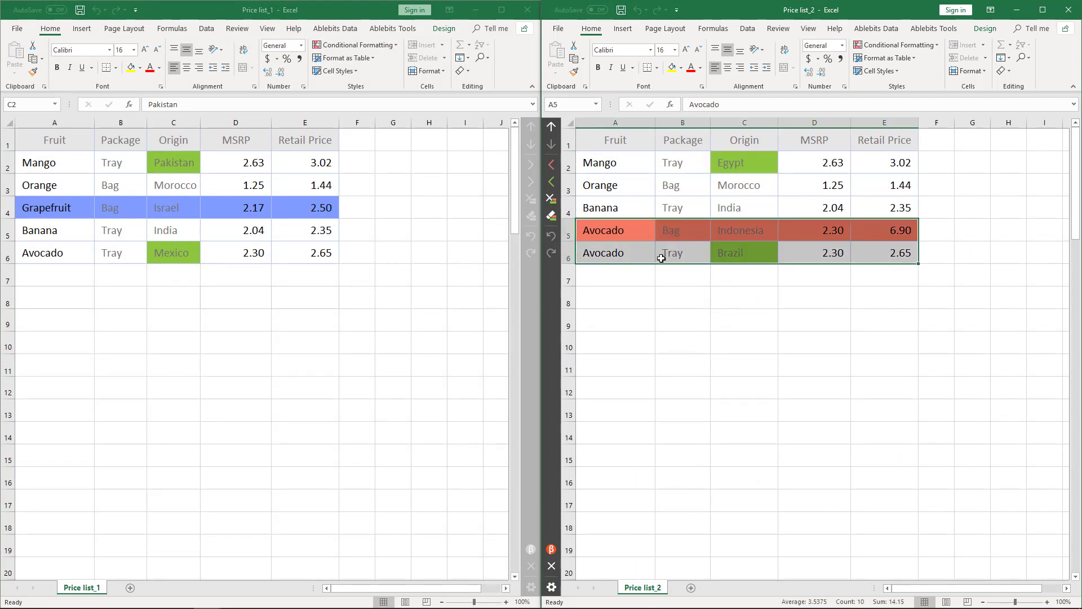
left_click(627, 253)
left_click(672, 254)
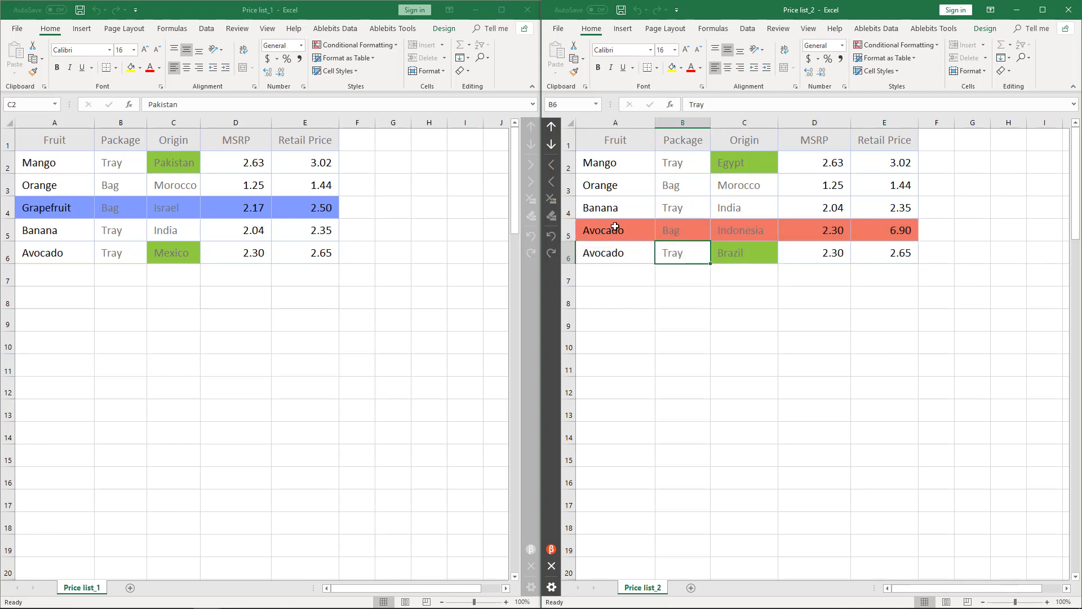
left_click_drag(613, 228, 895, 231)
left_click(889, 251)
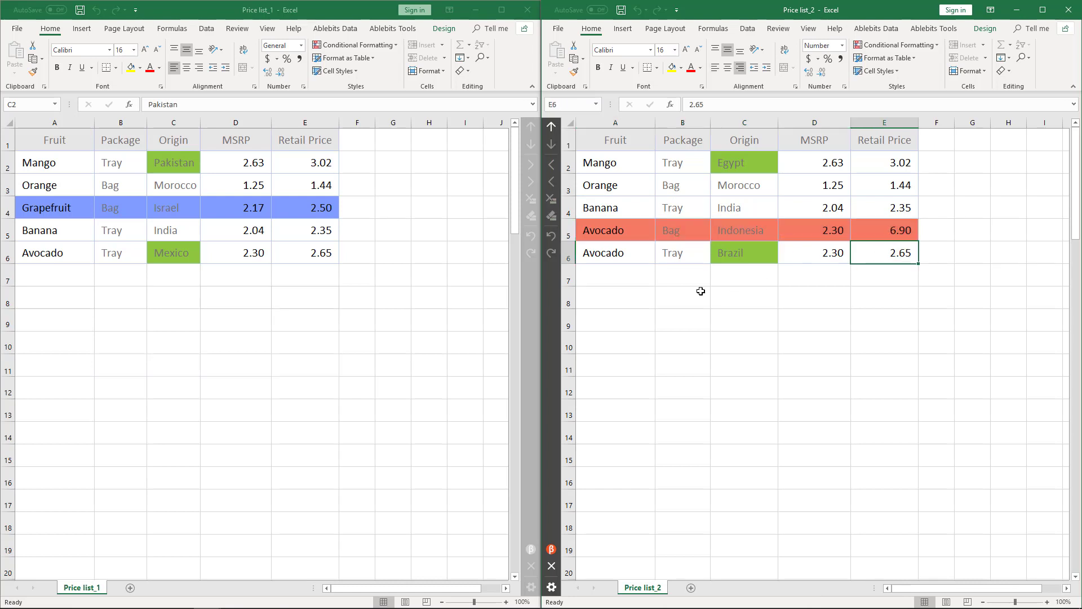
left_click(178, 254)
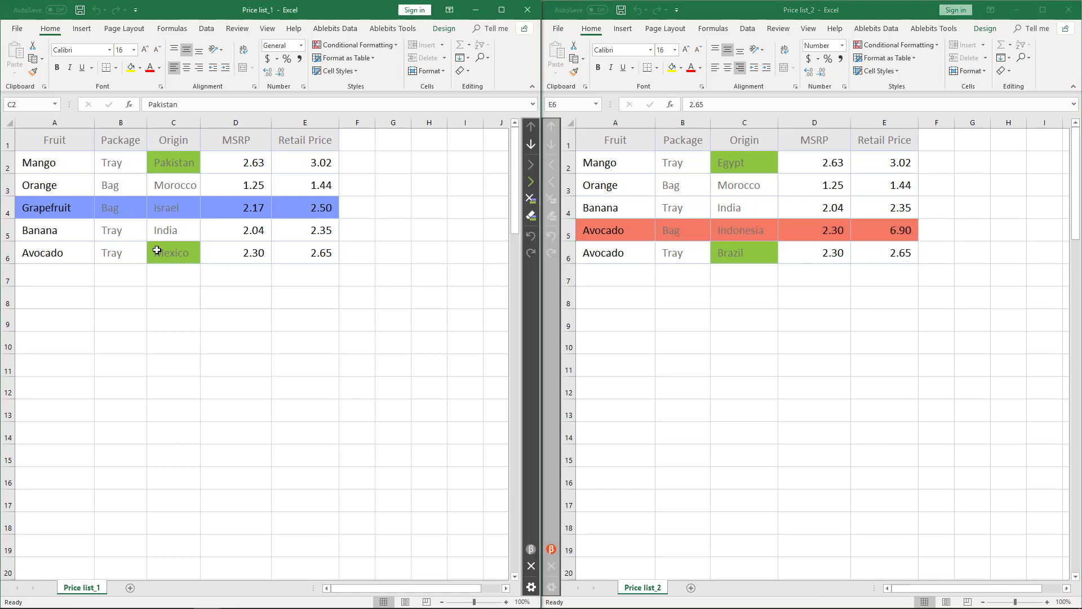
left_click(740, 255)
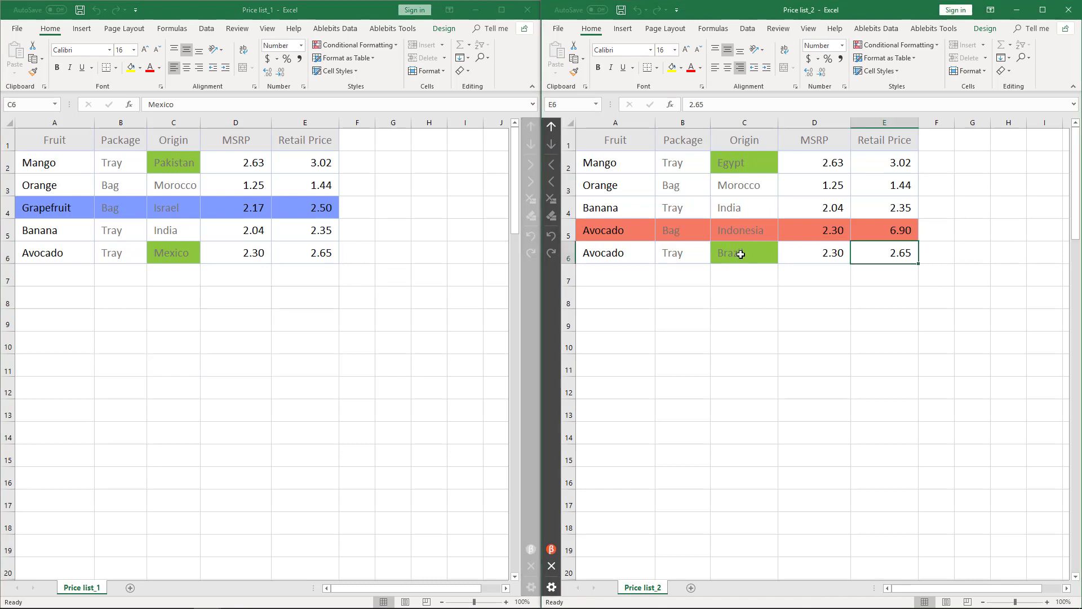
left_click(754, 298)
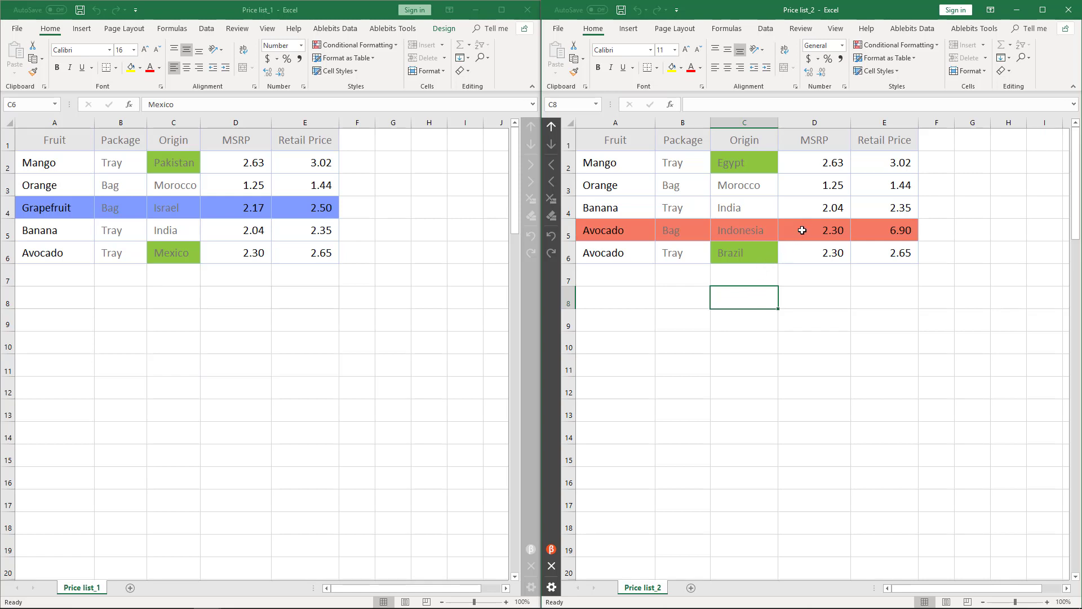
Step: Check the marked Origin cells of the Mango rows in both sheets and the Grapefruit row of Price list_1
left_click(754, 163)
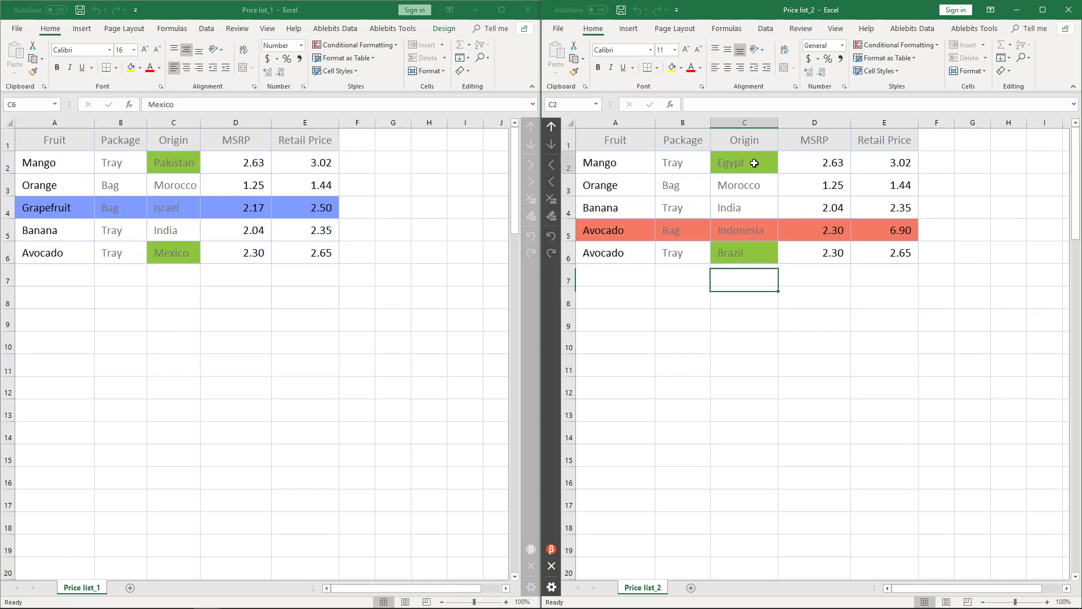
left_click(172, 163)
left_click_drag(48, 207, 316, 209)
left_click(317, 208)
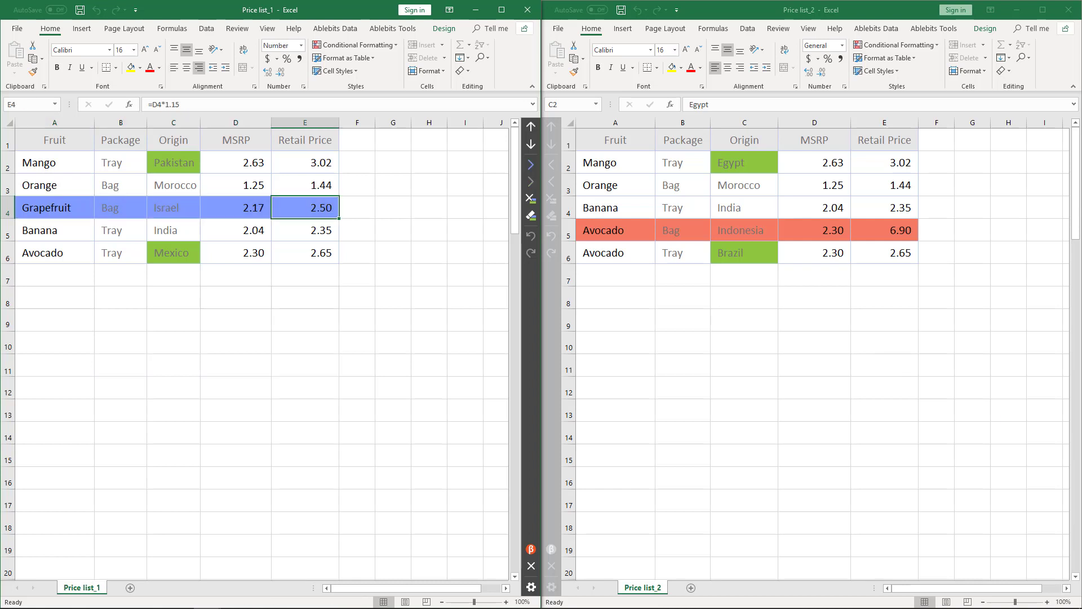
Step: End the review by saving the workbooks and removing the difference marks, and restart Compare Two Sheets from Price list_1, accepting its requirements
left_click(530, 566)
left_click(491, 548)
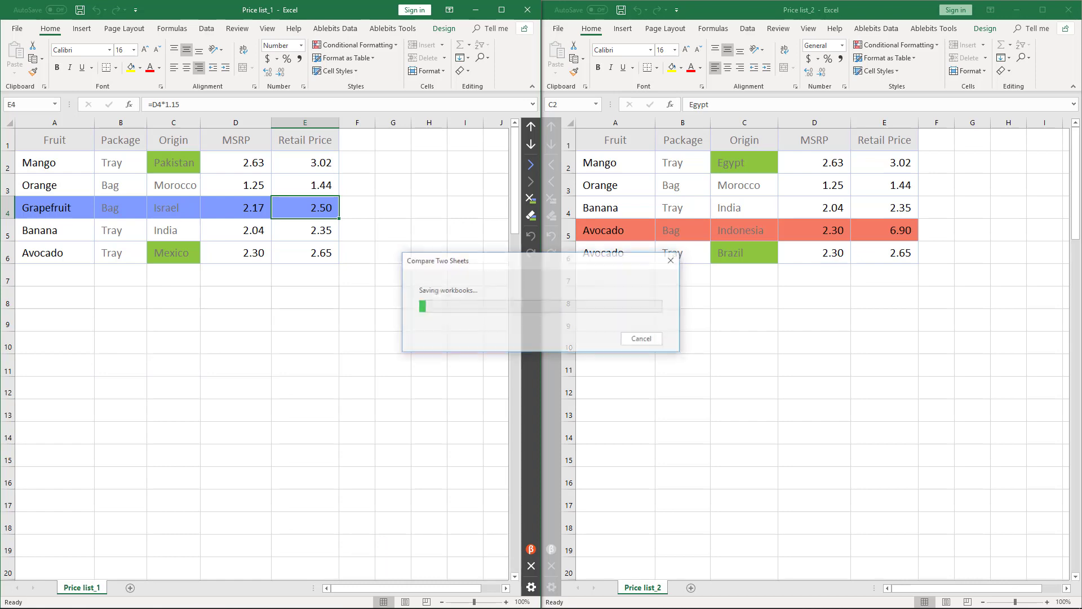
left_click(335, 28)
left_click(302, 56)
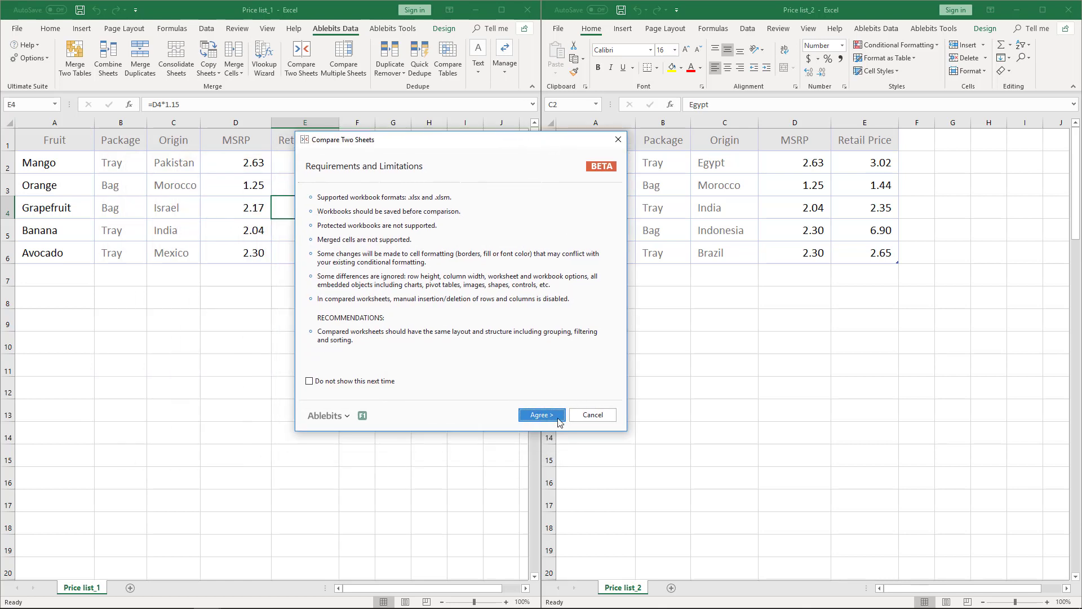
left_click(549, 414)
Step: Add Price list_2 as the second sheet and compare by key columns using Full match only for partially matching rows
left_click(325, 258)
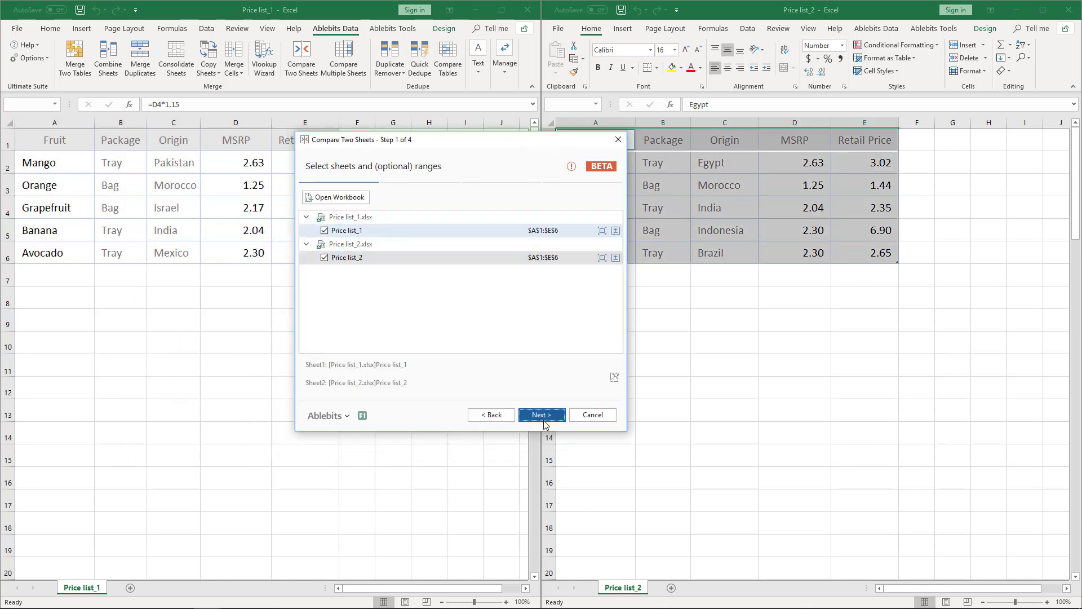
left_click(544, 419)
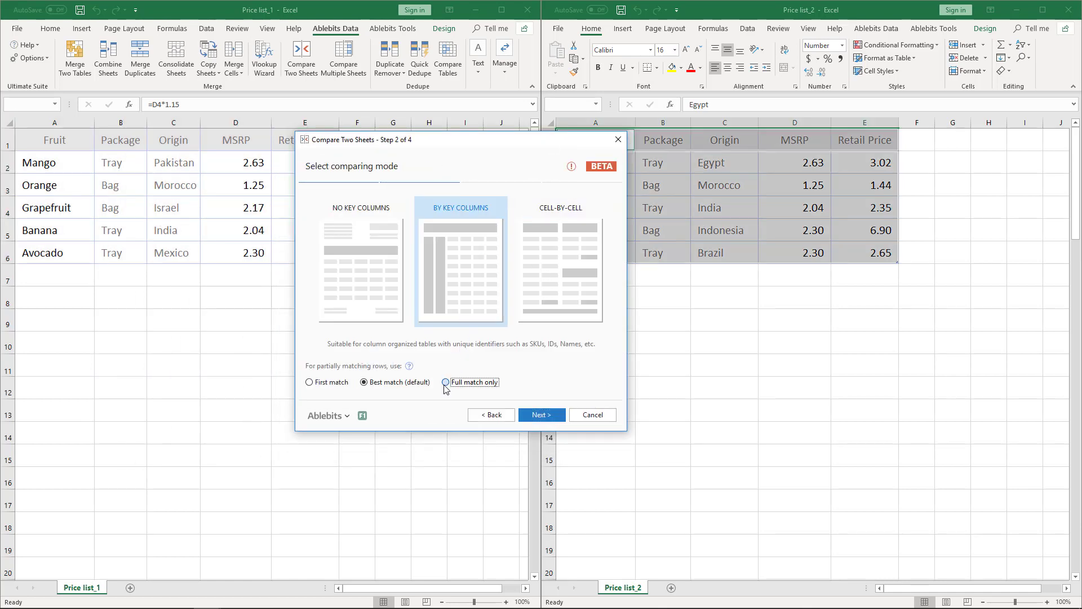
left_click(539, 414)
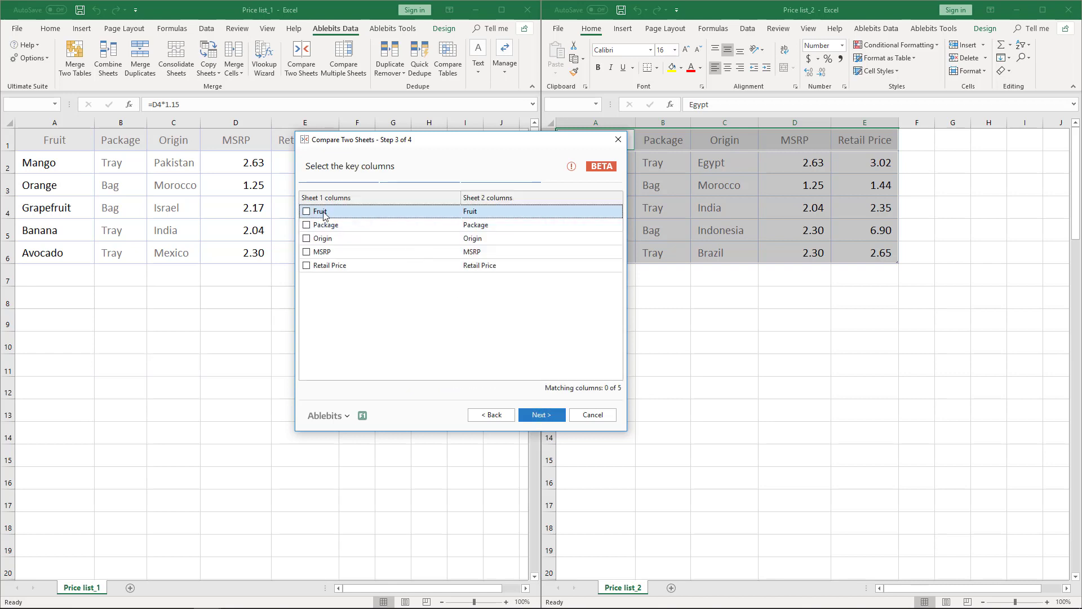
Step: Match the sheets on the Fruit, Package and Origin key columns and run the full-match comparison with the default options
left_click(321, 212)
left_click(324, 225)
left_click(327, 239)
left_click(538, 415)
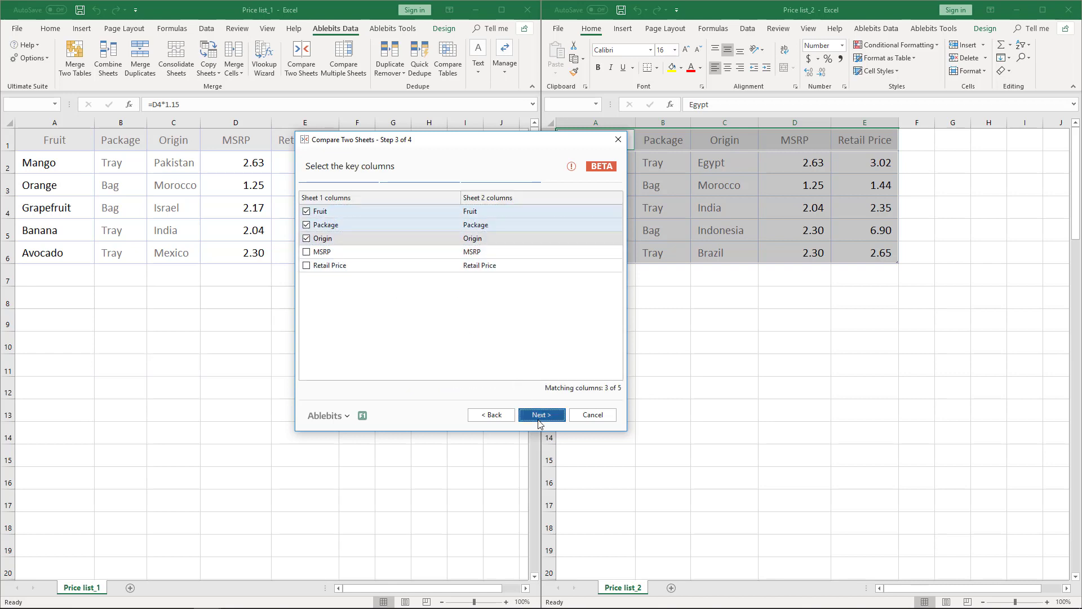
left_click(541, 415)
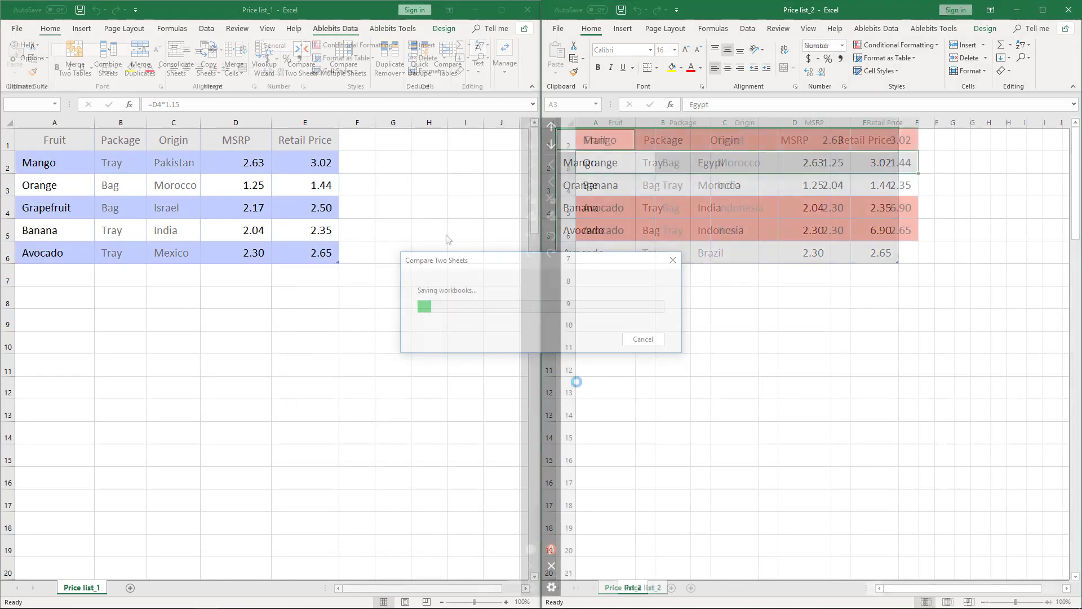
Step: Examine the marked Mango, Grapefruit and Avocado rows of Price list_1 and the marked Mango and Avocado rows of Price list_2
left_click(361, 169)
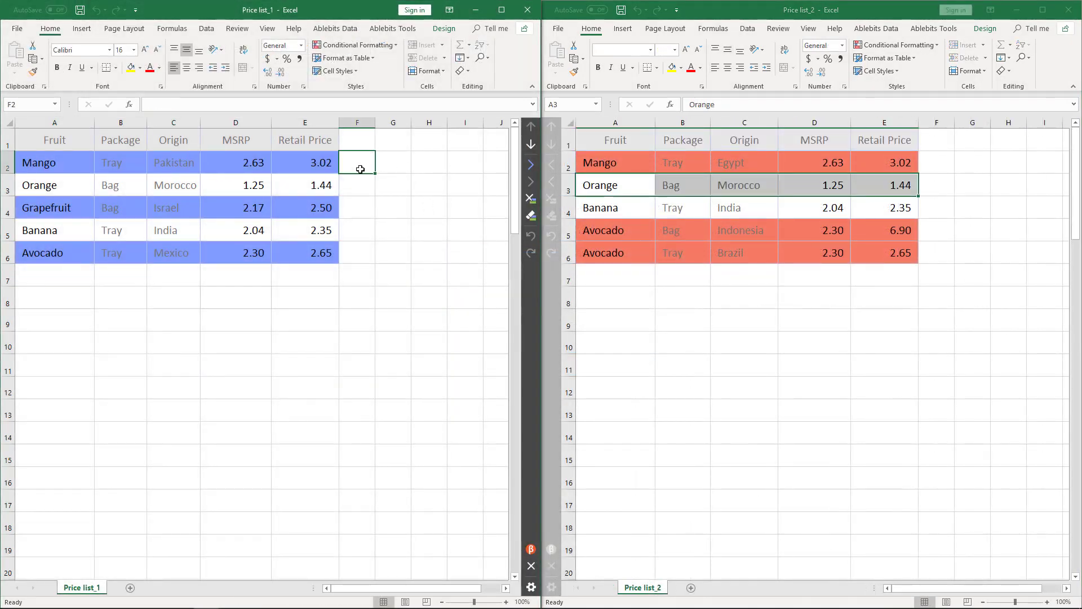
left_click_drag(37, 161, 297, 162)
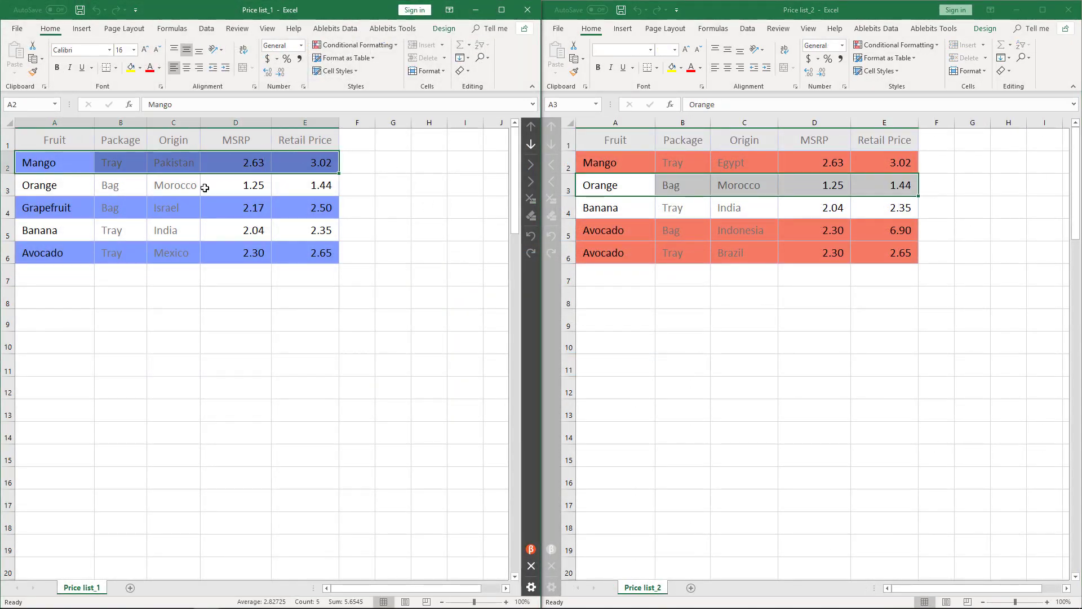
left_click_drag(63, 206, 281, 224)
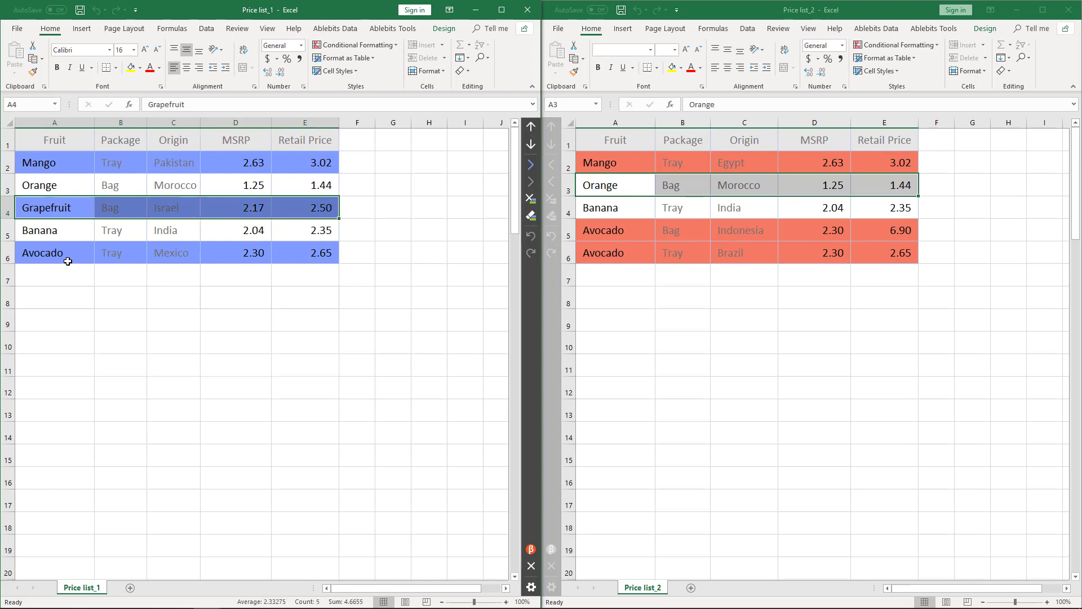
left_click_drag(67, 261, 301, 258)
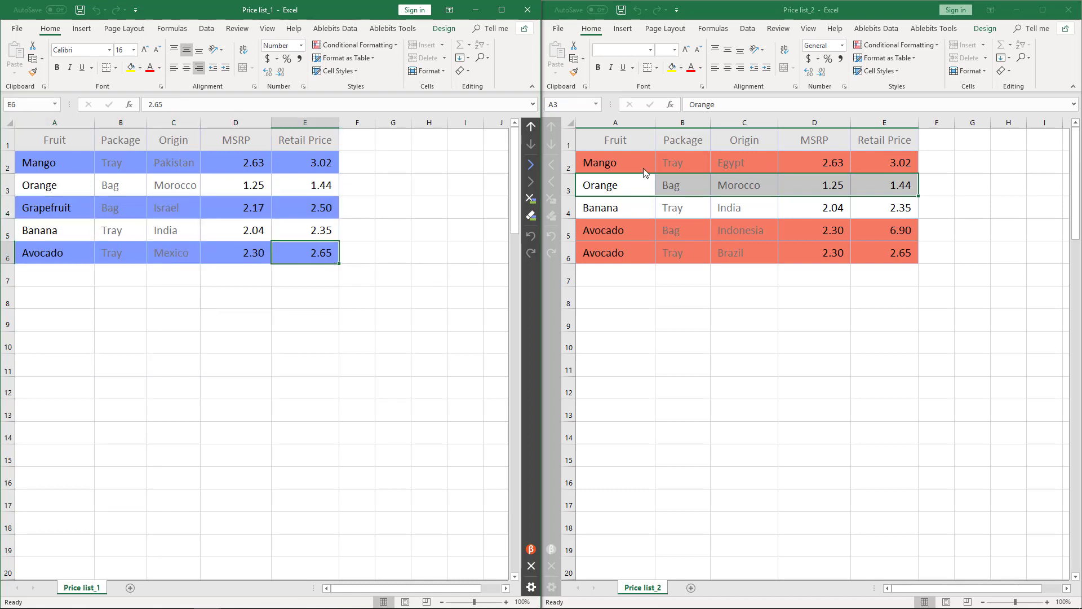
left_click(626, 156)
left_click_drag(627, 158, 898, 158)
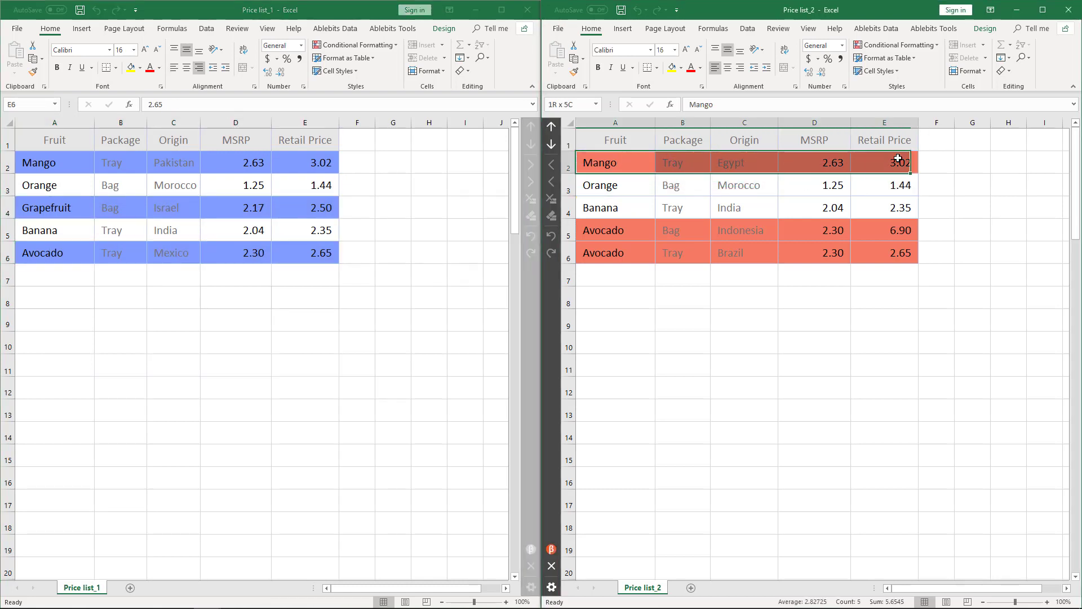
left_click_drag(597, 233, 878, 236)
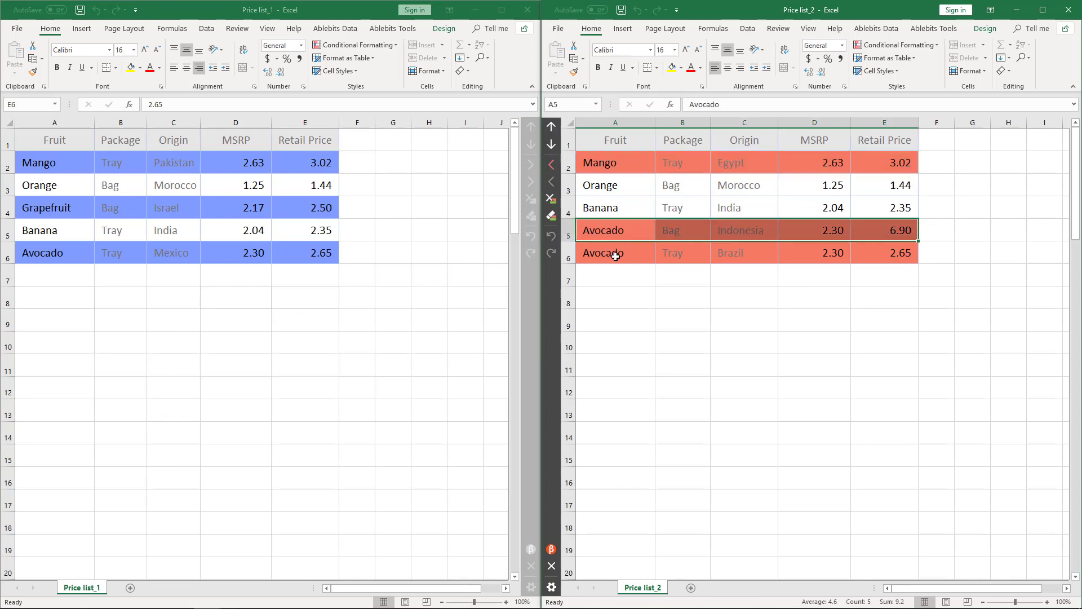
left_click_drag(615, 256, 912, 261)
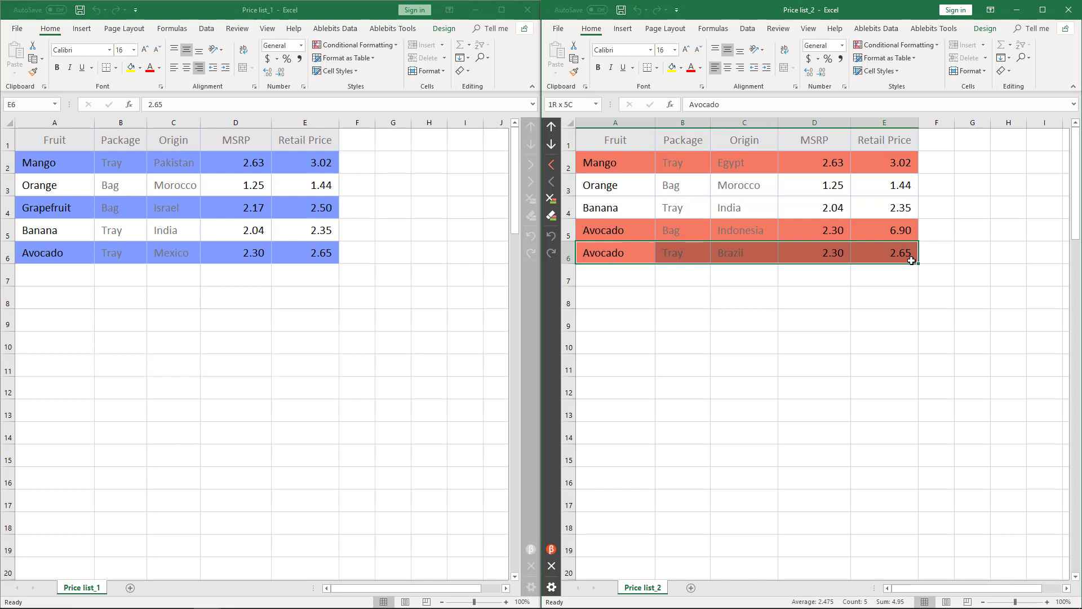
Step: Compare the Origin cells of the Mango rows and of the Tray-packaged Avocado rows between the two price lists
left_click(840, 210)
left_click(761, 158)
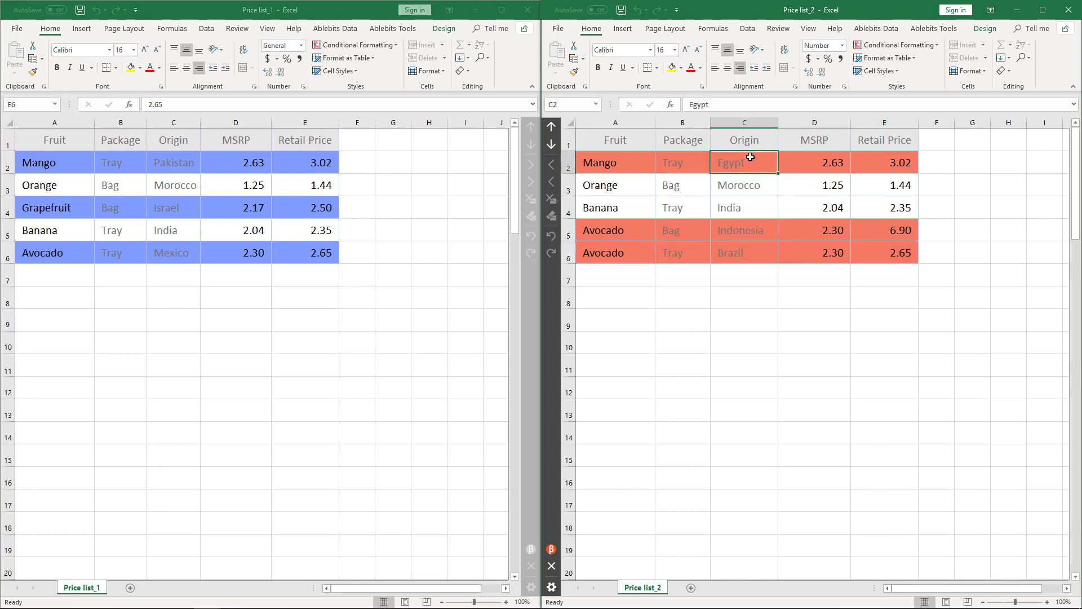
left_click(169, 160)
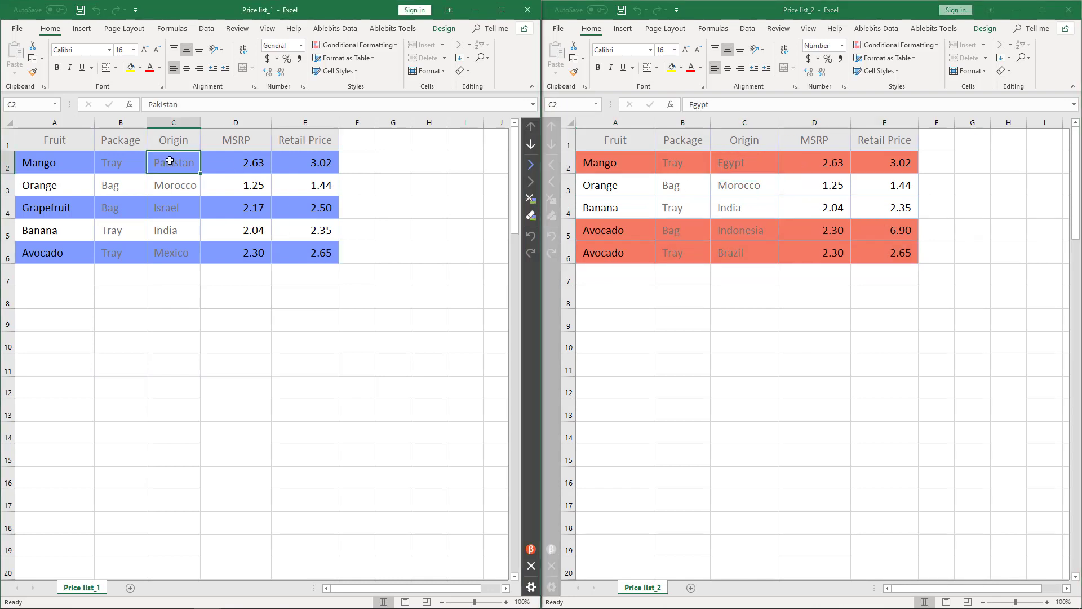
left_click(176, 253)
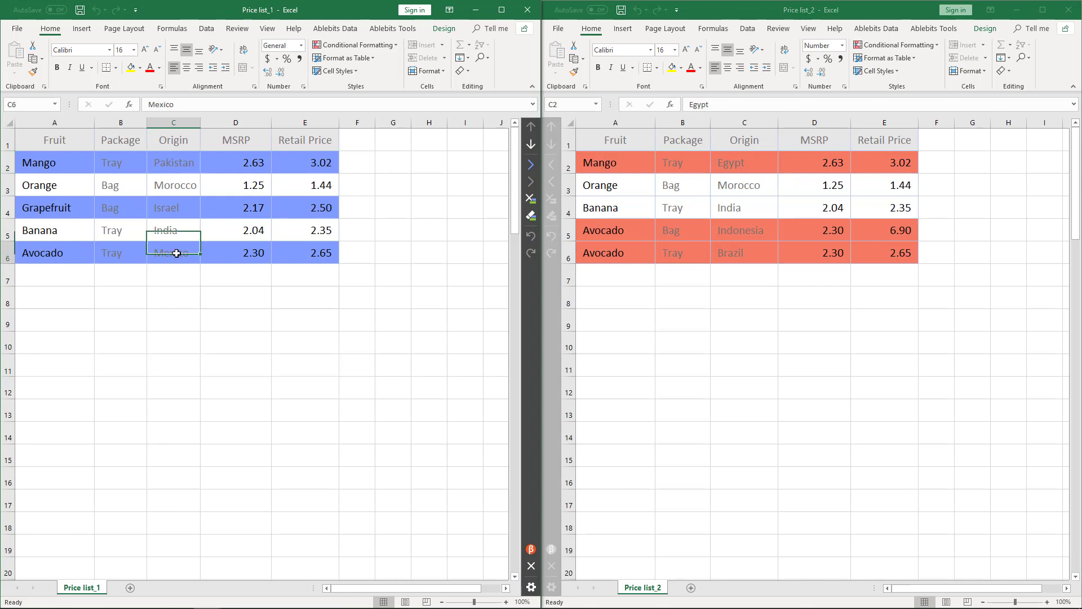
left_click(745, 260)
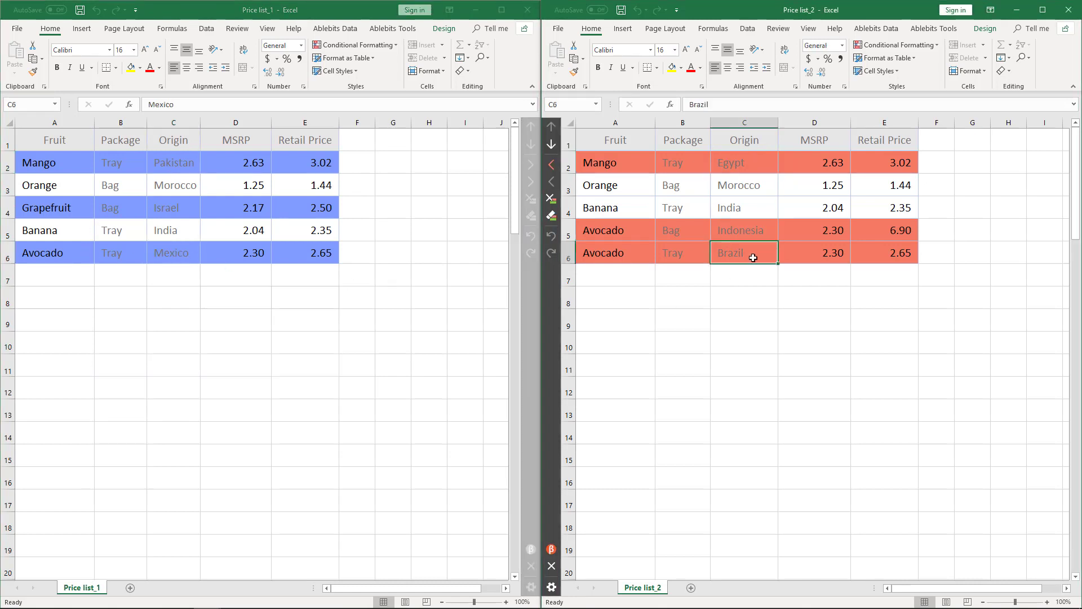